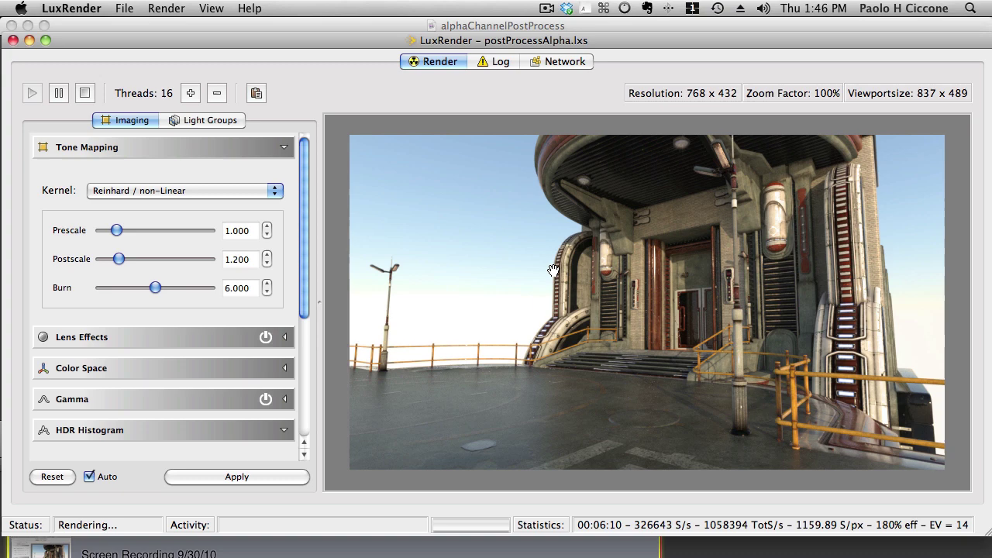
Step: Leave the LuxRender skydeck render running and switch to DAZ Studio's Reality Engine dialog
key("super+Tab")
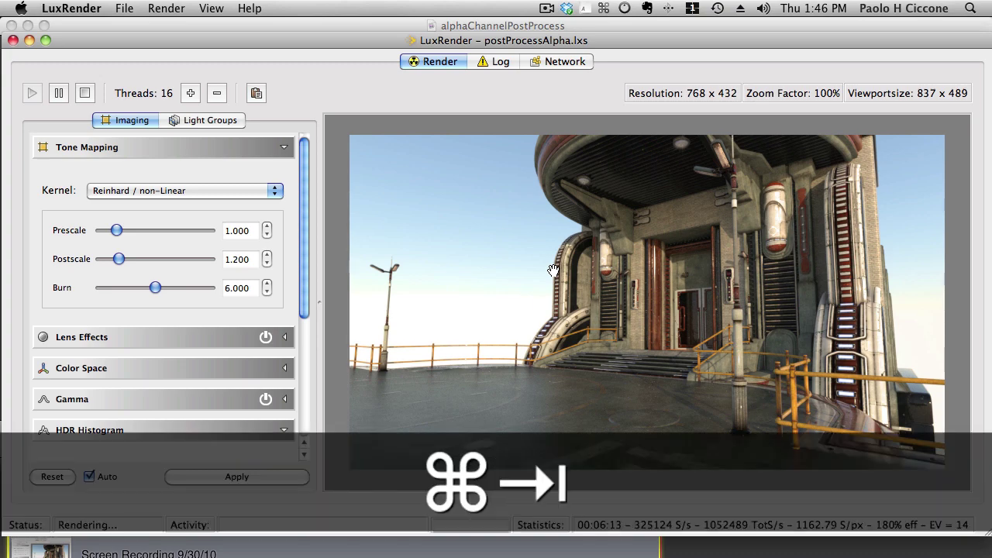
key("super+Tab")
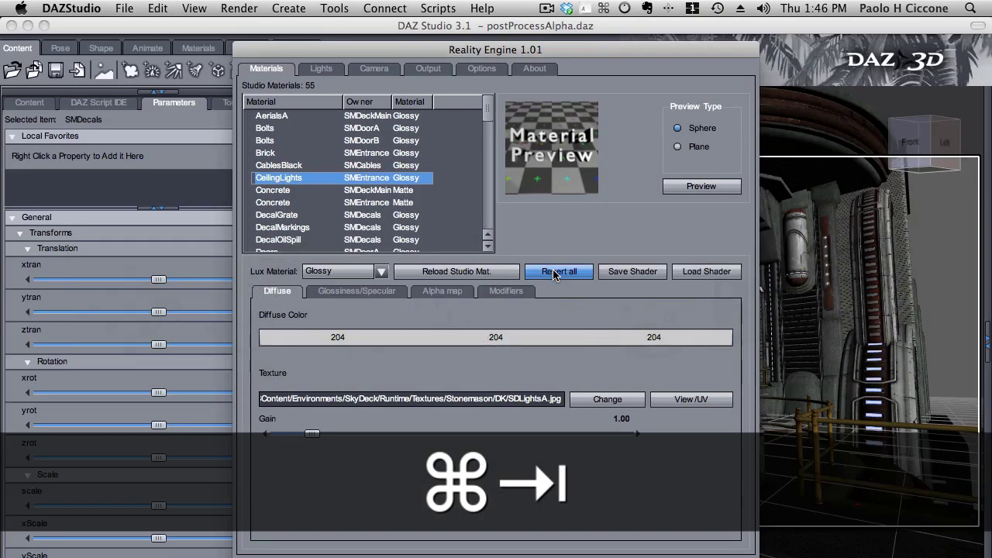
Step: Tick Alpha Channel in Reality's Output settings, then return to the running LuxRender render
left_click(427, 68)
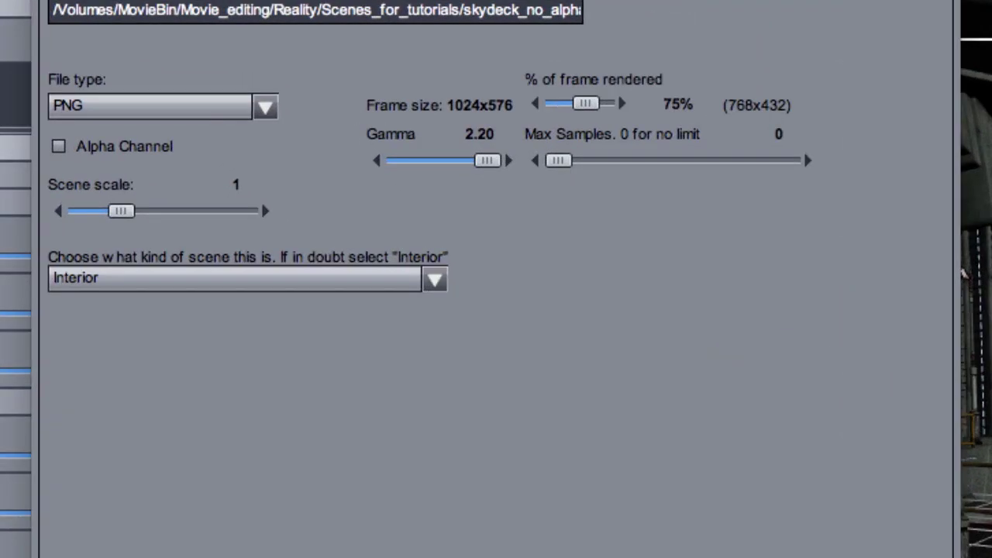
left_click(109, 159)
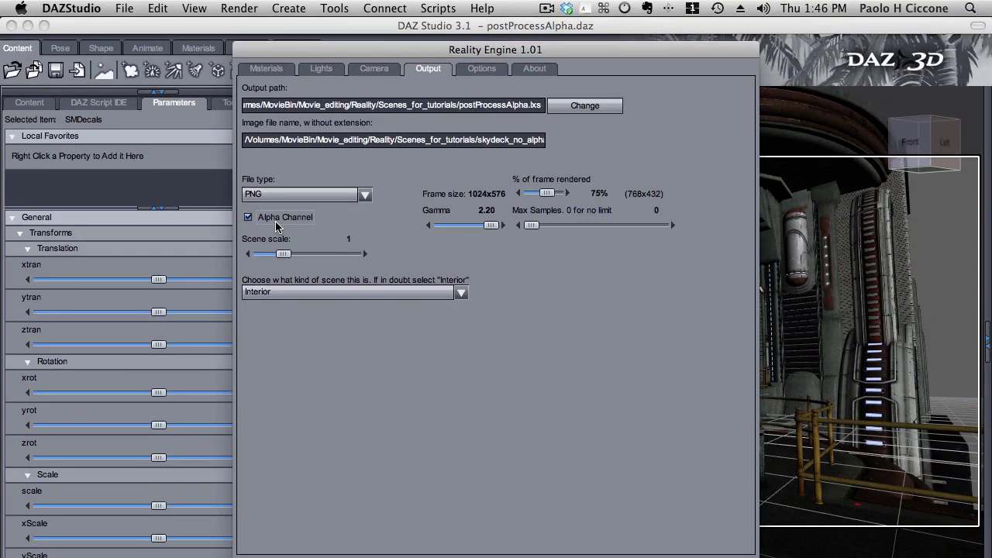
key("super+Tab")
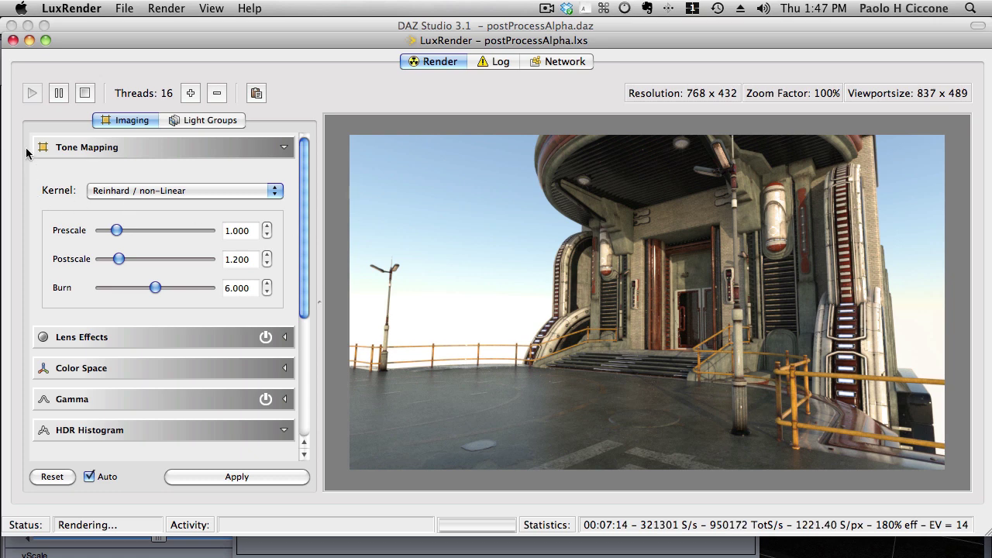
Step: Stop the LuxRender skydeck render at 7:16 and switch to the Scenes_for_tutorials Finder folder
left_click(86, 93)
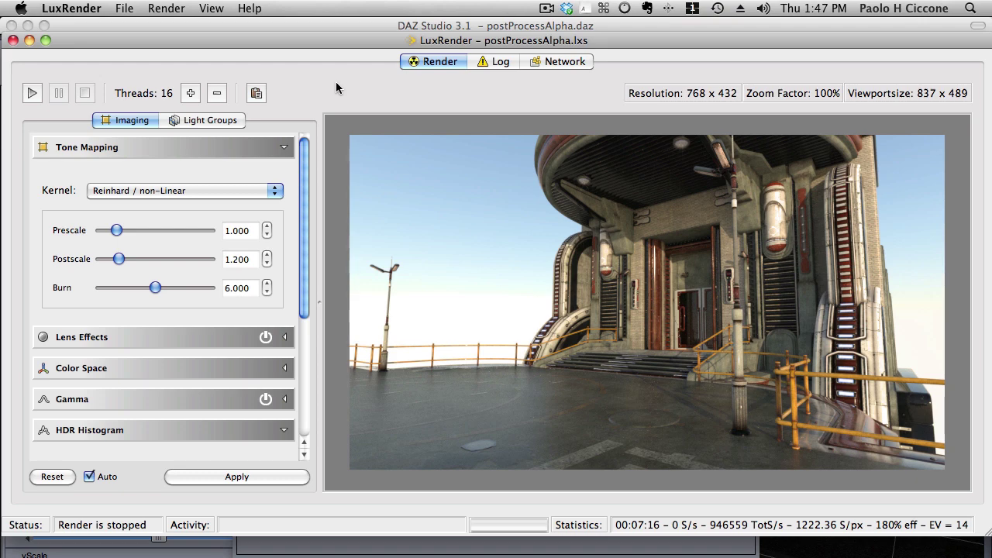
key("super+Tab")
key("super+Tab")
key("super+Tab")
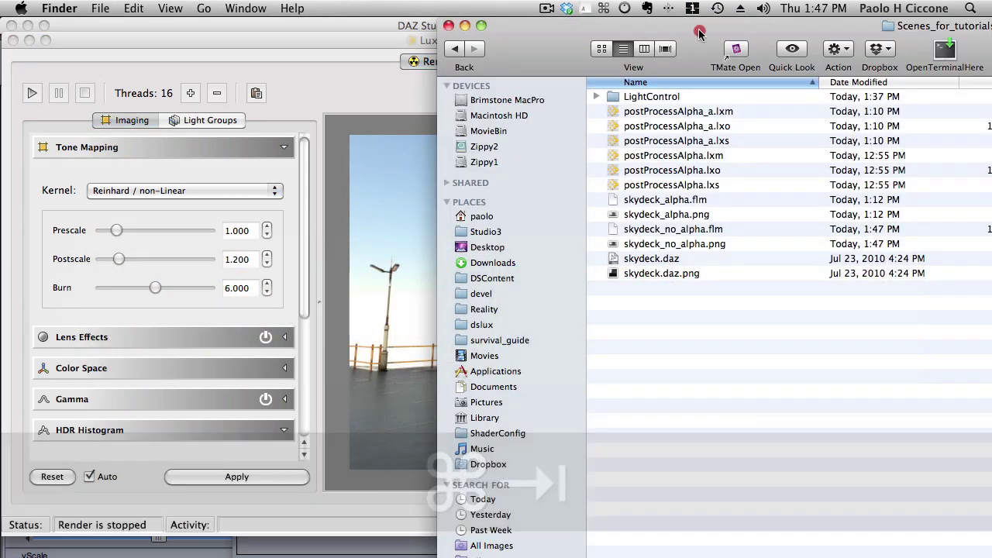
Step: Review the postProcessAlpha.lxs scene path and skydeck_no_alpha image name in Reality's Output settings
left_click_drag(699, 31, 514, 32)
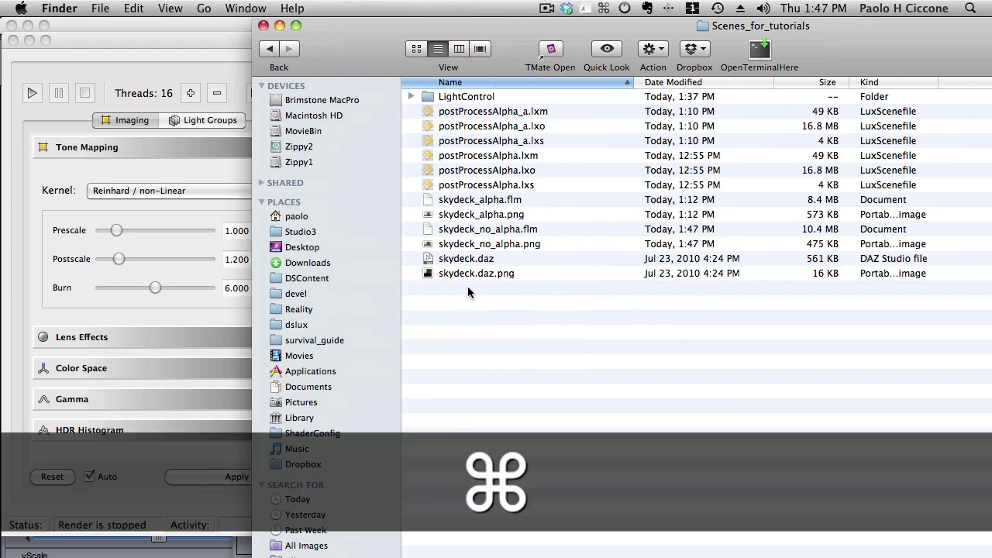
key("super+Tab")
key("super+Tab")
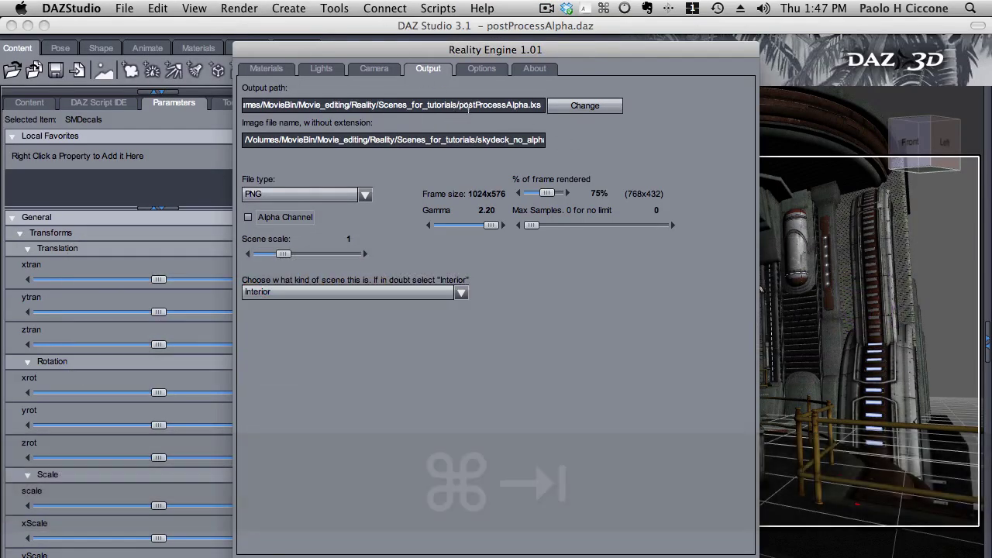
left_click(456, 106)
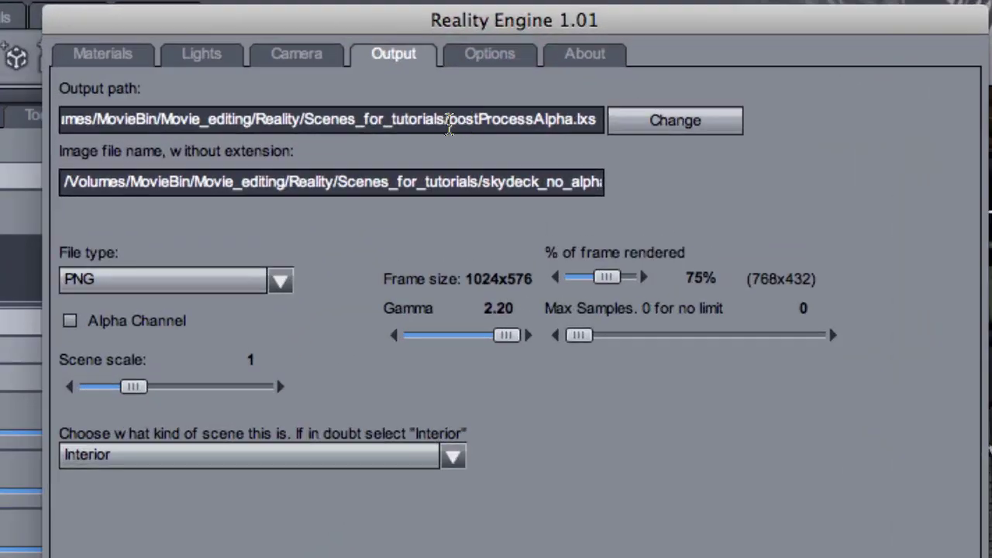
left_click_drag(449, 120, 607, 127)
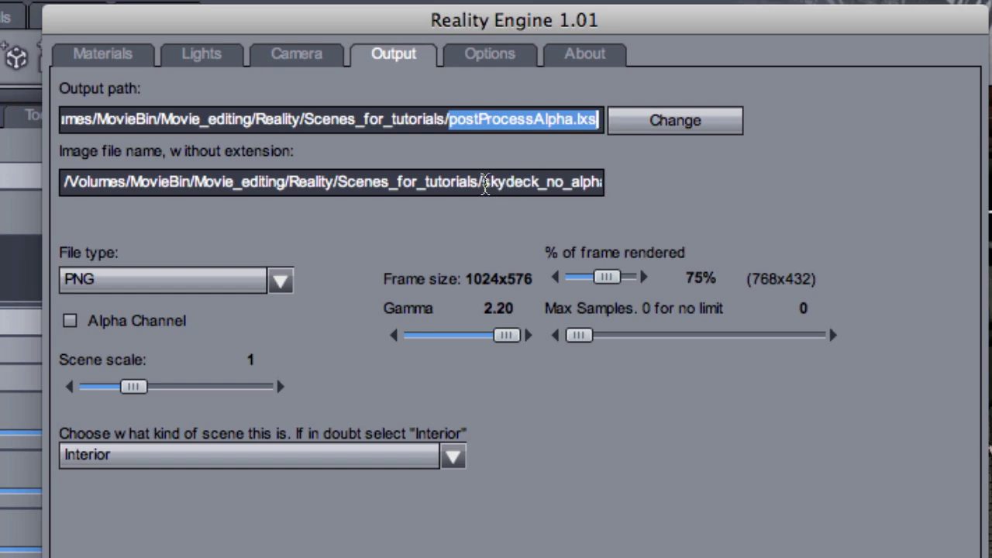
left_click_drag(490, 185, 660, 211)
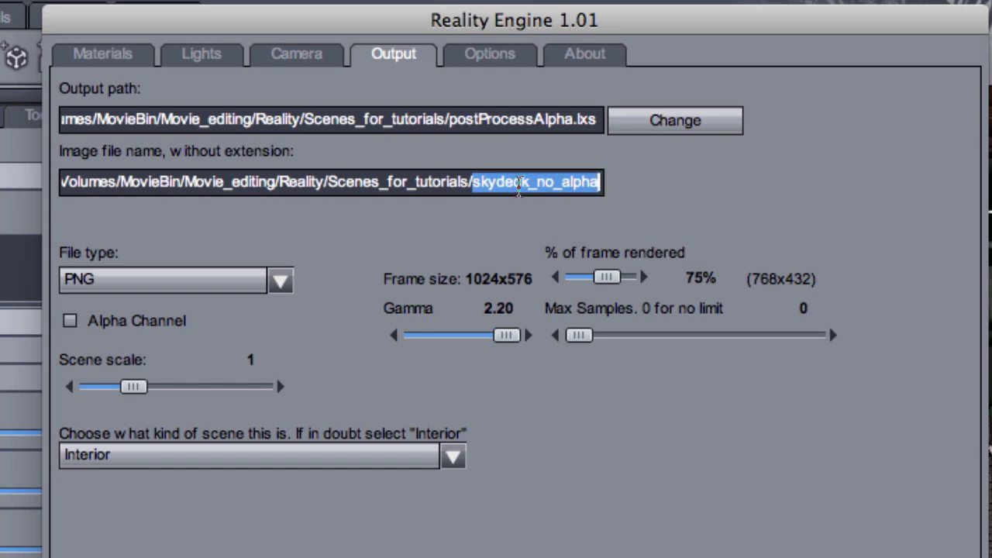
left_click(527, 183)
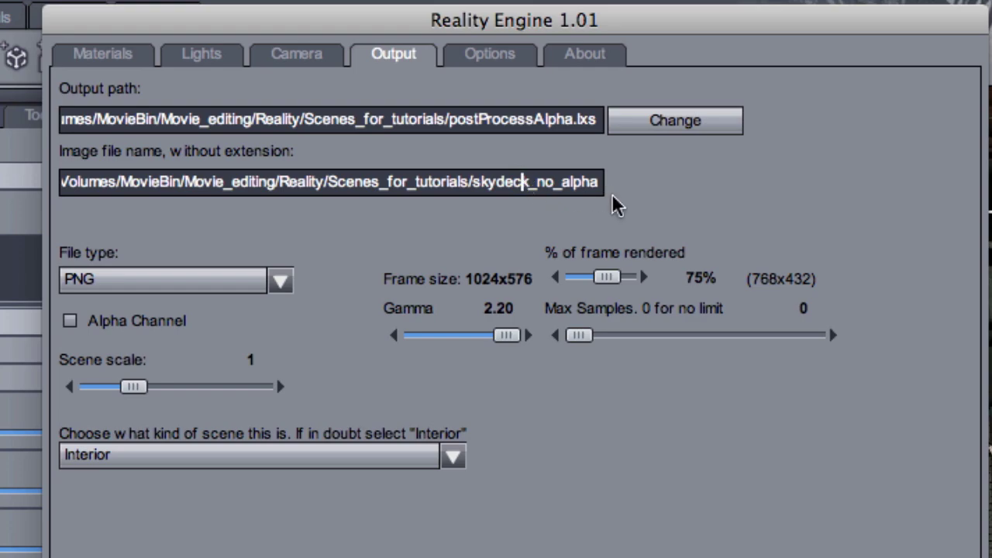
key("super")
Step: Quick Look skydeck_no_alpha.png in Finder, then return to DAZ Studio's Reality Output settings
key("super+Tab")
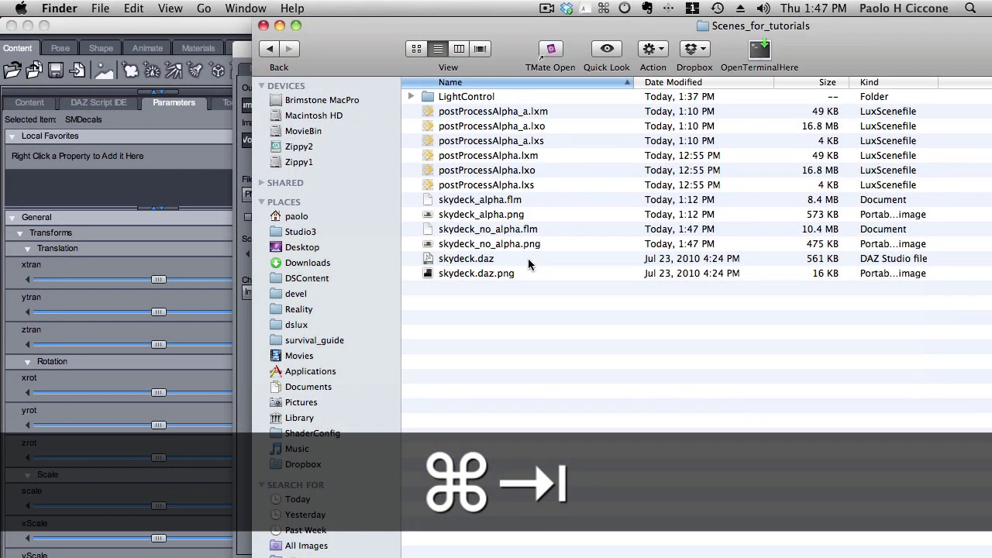
left_click(508, 245)
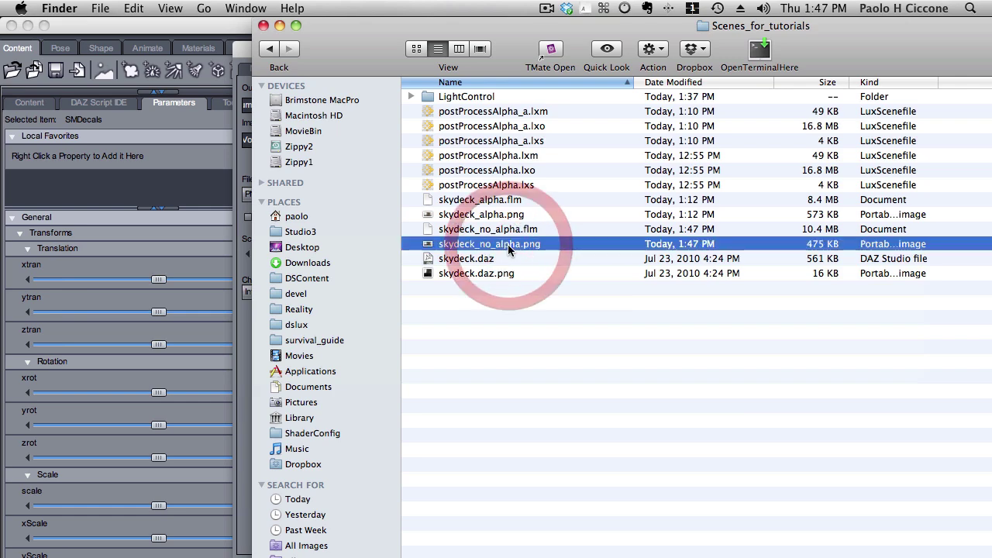
key("space")
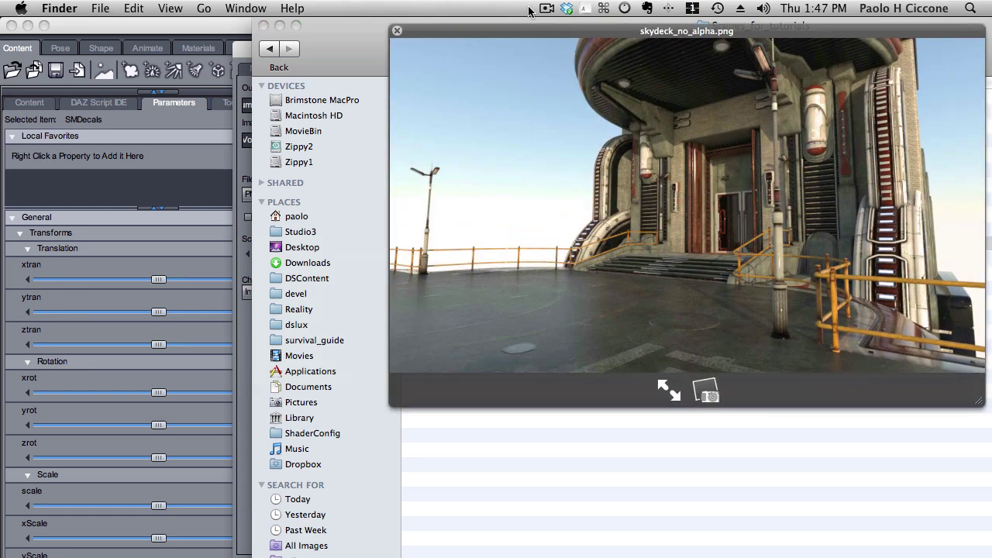
left_click_drag(503, 32, 283, 75)
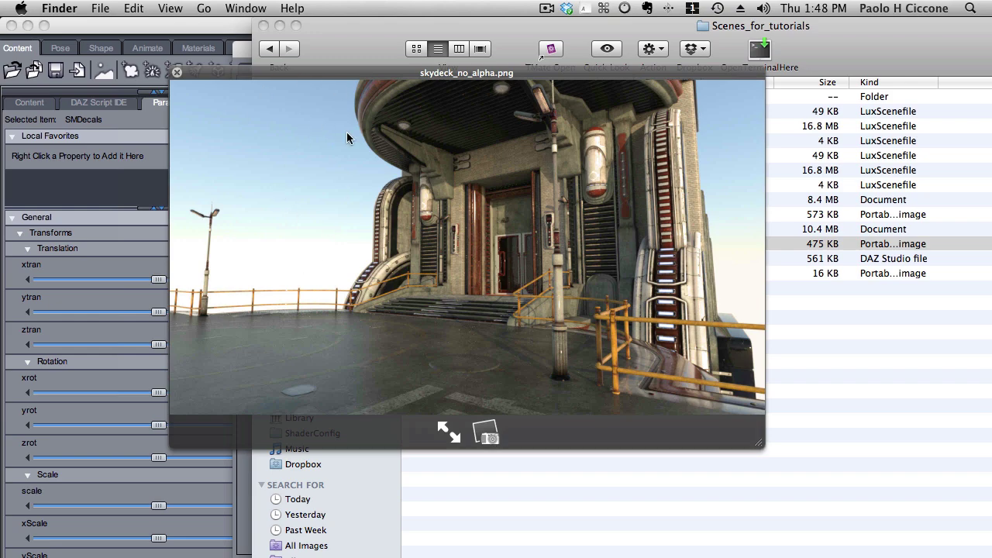
key("space")
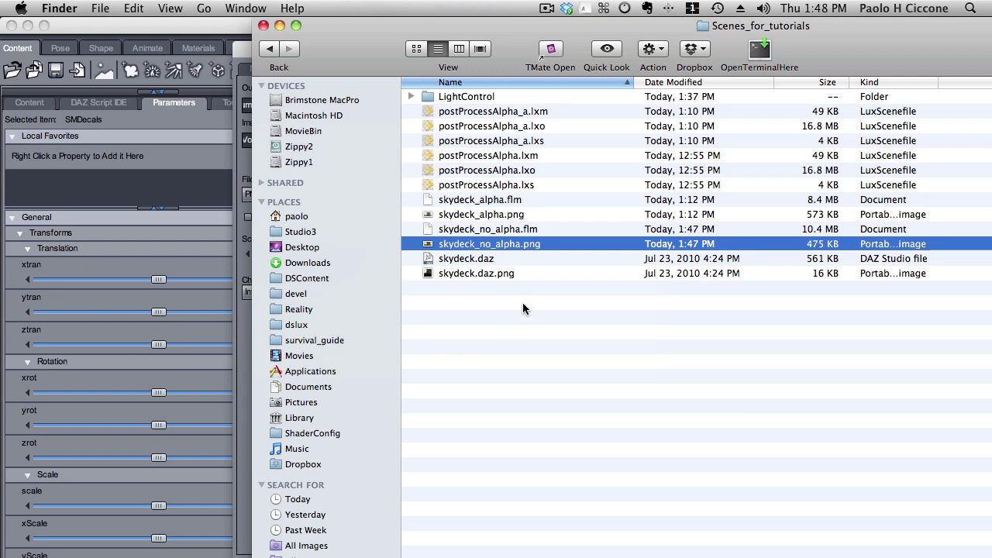
left_click(248, 360)
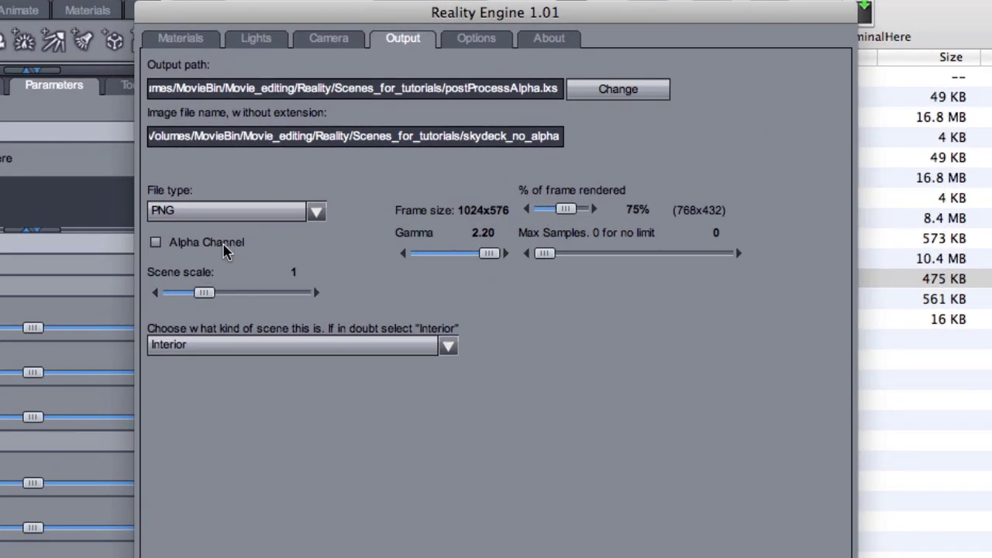
Step: Enable Alpha Channel and rename the output image from skydeck_no_alpha to skydeck_alpha
left_click(297, 219)
left_click(515, 140)
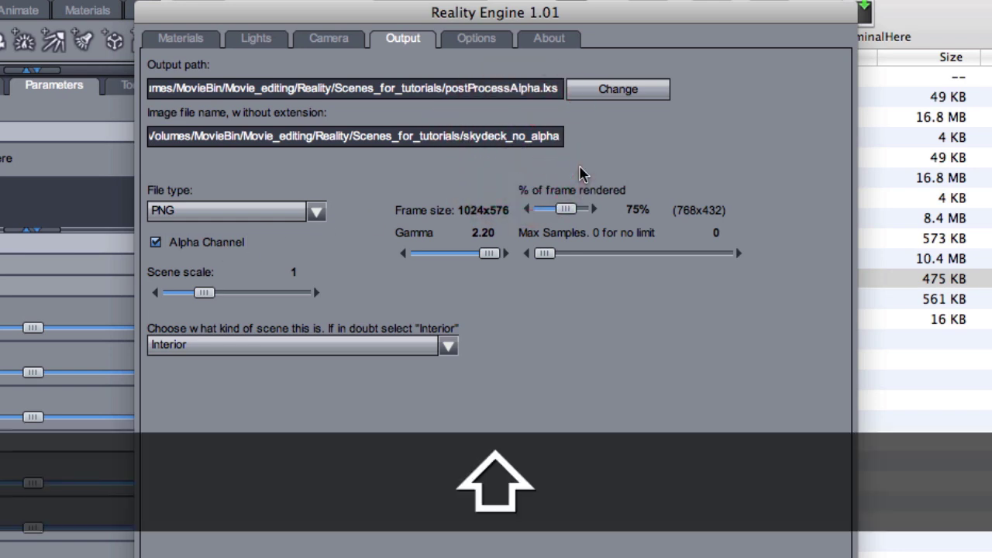
key("shift+Right")
key("shift+Right")
key("BackSpace")
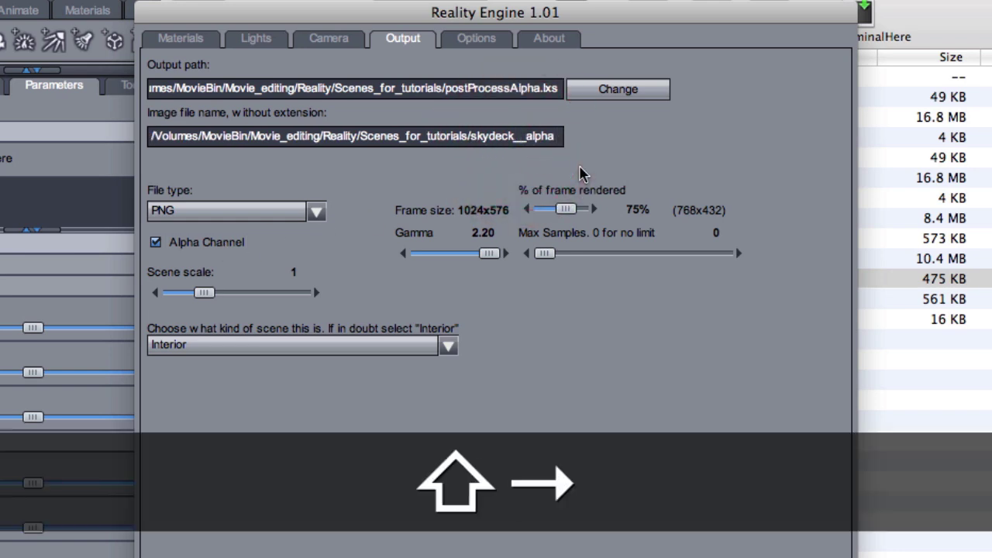
key("Delete")
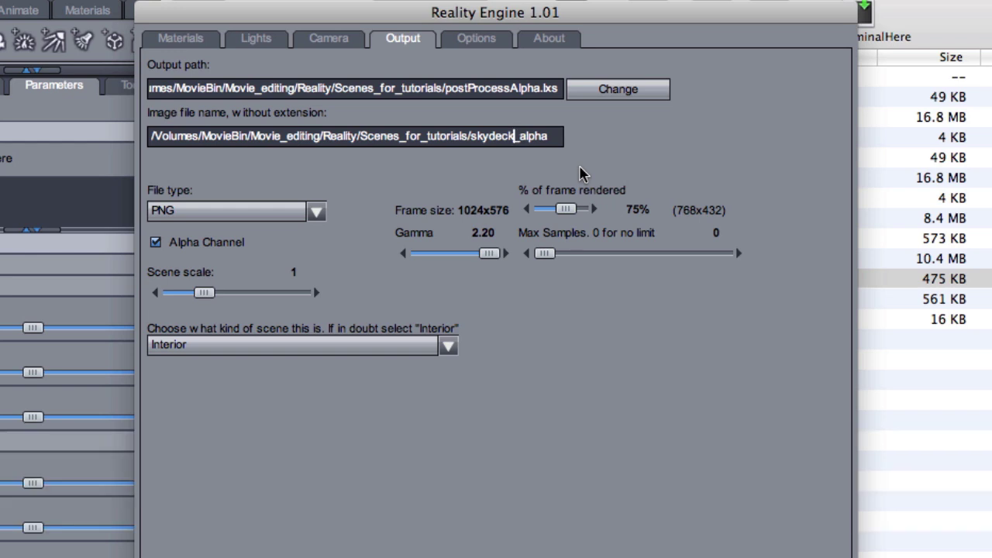
Step: Rename the scene file to postProcessAlpha_a.lxs and launch Render Frame in LuxRender
left_click(542, 90)
type("_a")
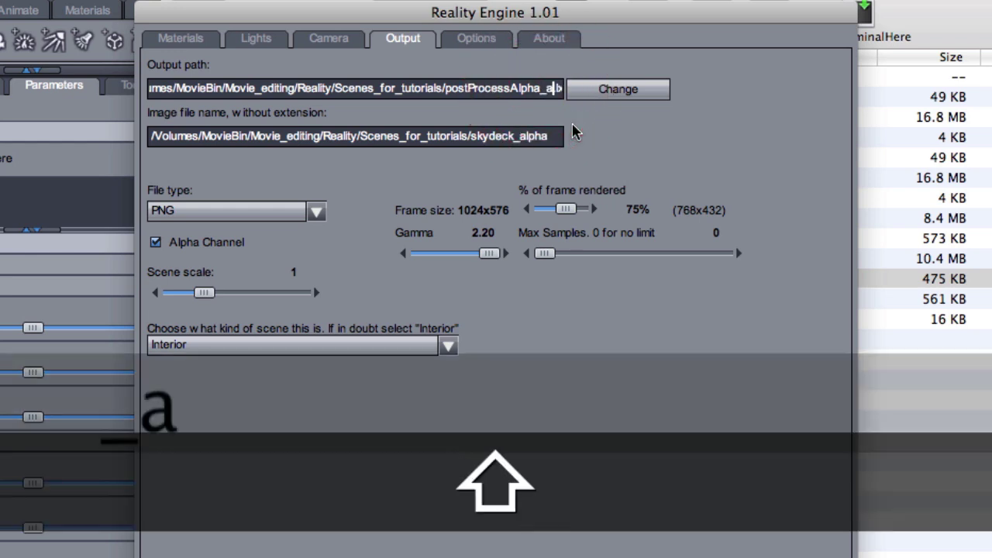
key("Right")
key("Right")
key("Right")
key("Right")
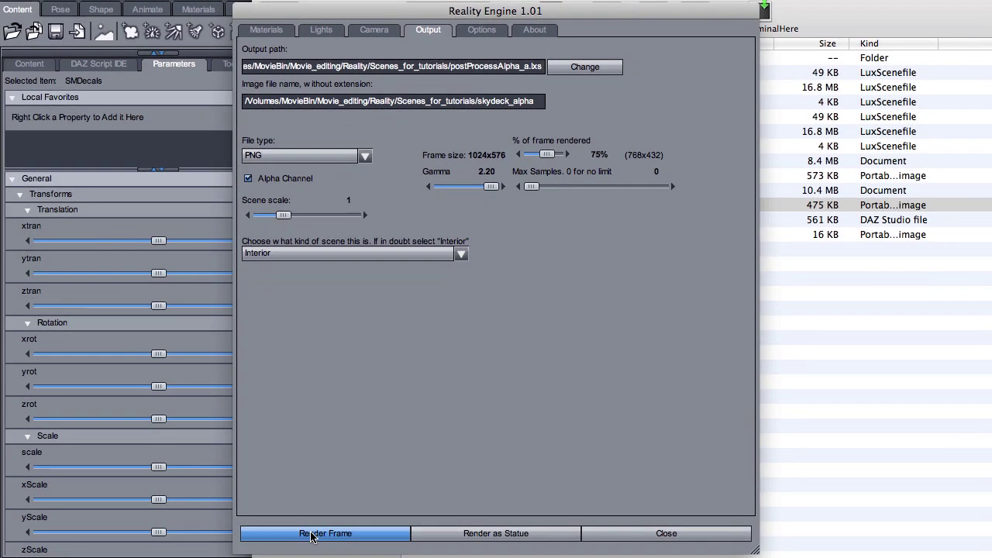
left_click(311, 534)
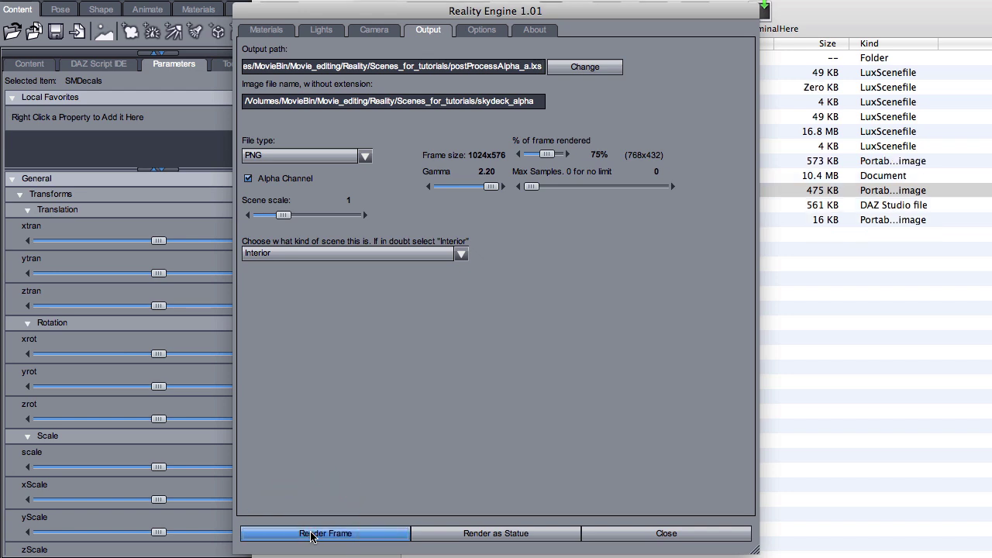
key("super")
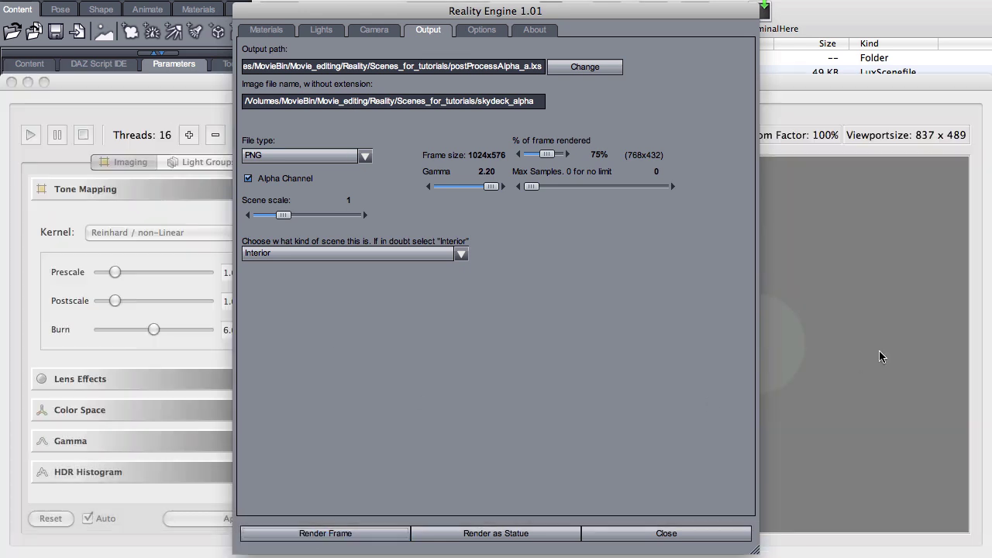
Step: Let the postProcessAlpha_a.lxs alpha render progress in LuxRender, then quit LuxRender
left_click(879, 353)
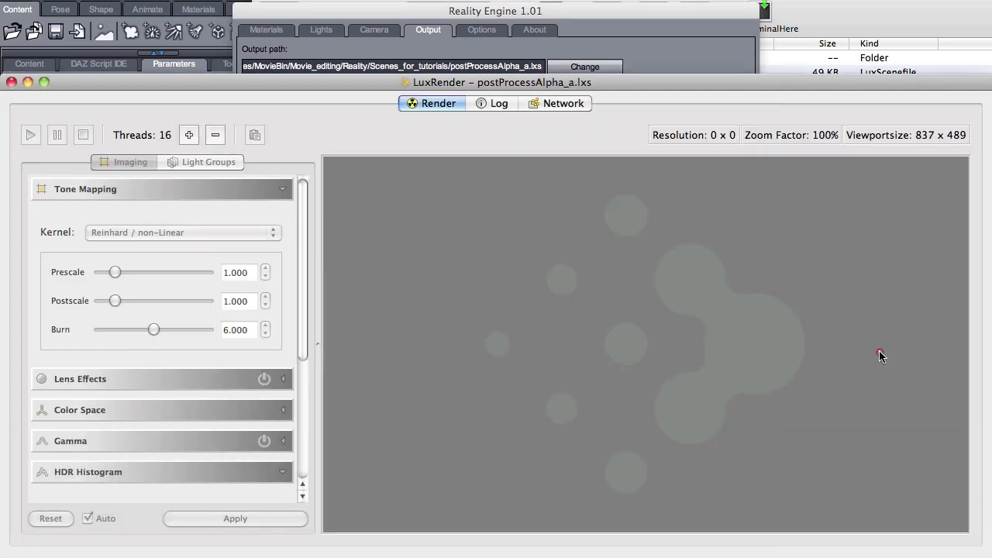
left_click_drag(289, 83, 287, 19)
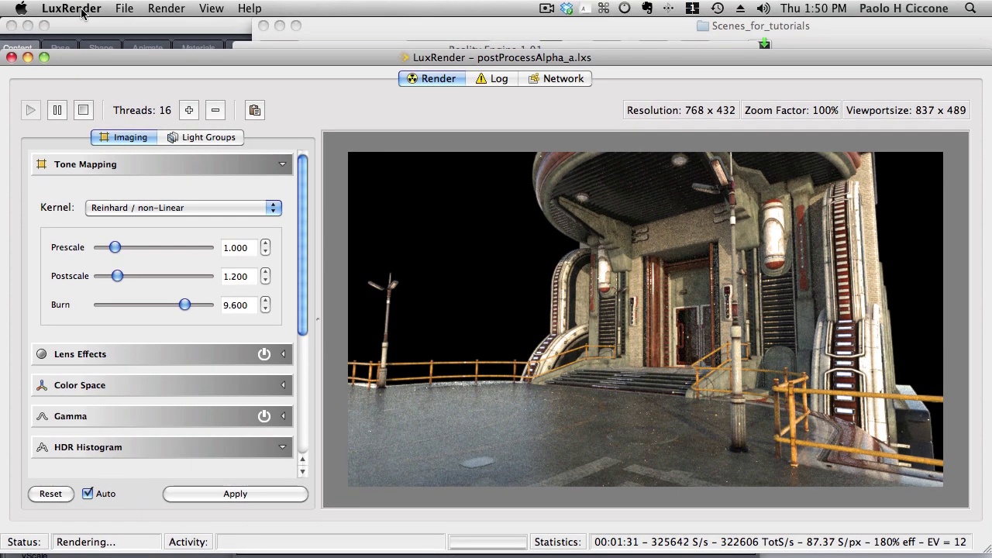
left_click(82, 11)
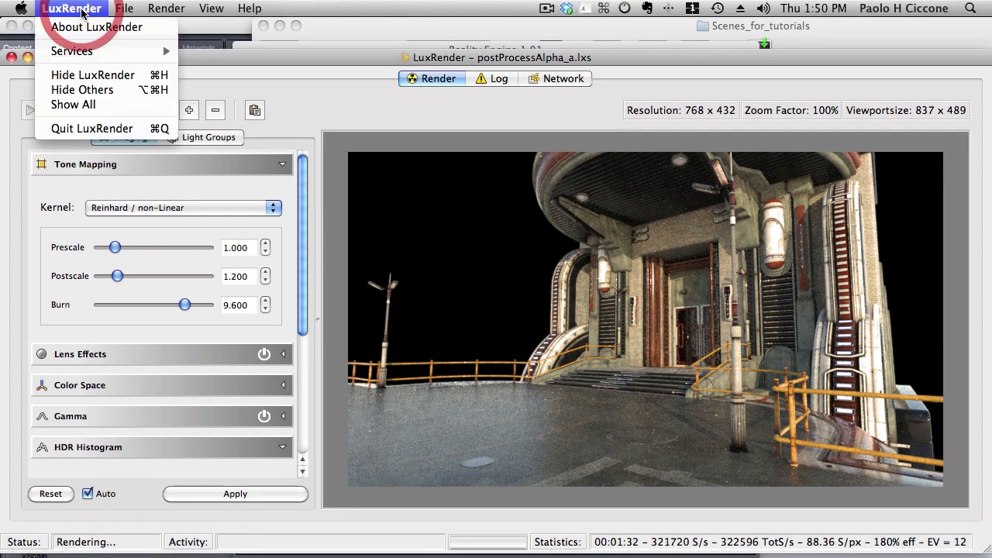
left_click(130, 132)
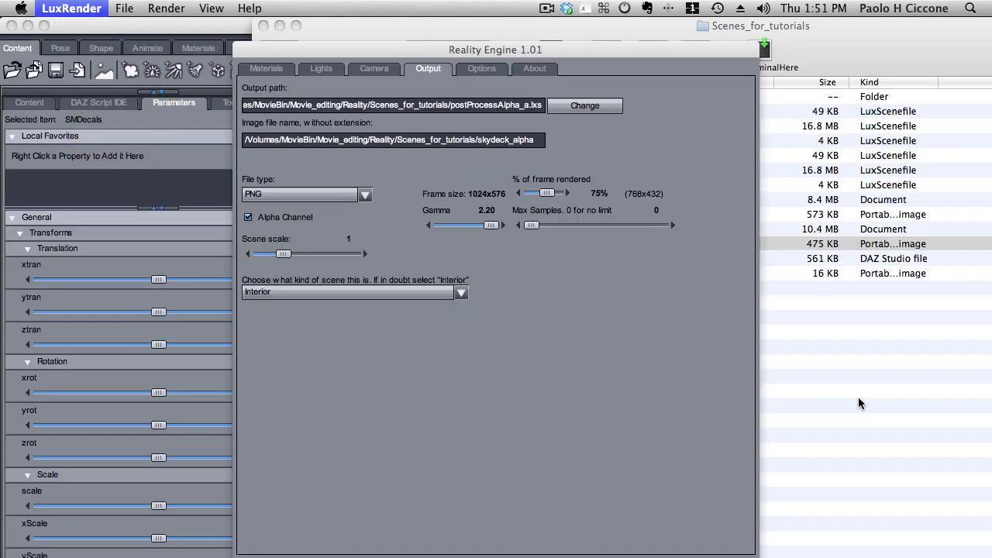
Step: Quick Look skydeck_no_alpha.png and skydeck_alpha.png in Finder, then bring up actions for both files
key("super+Tab")
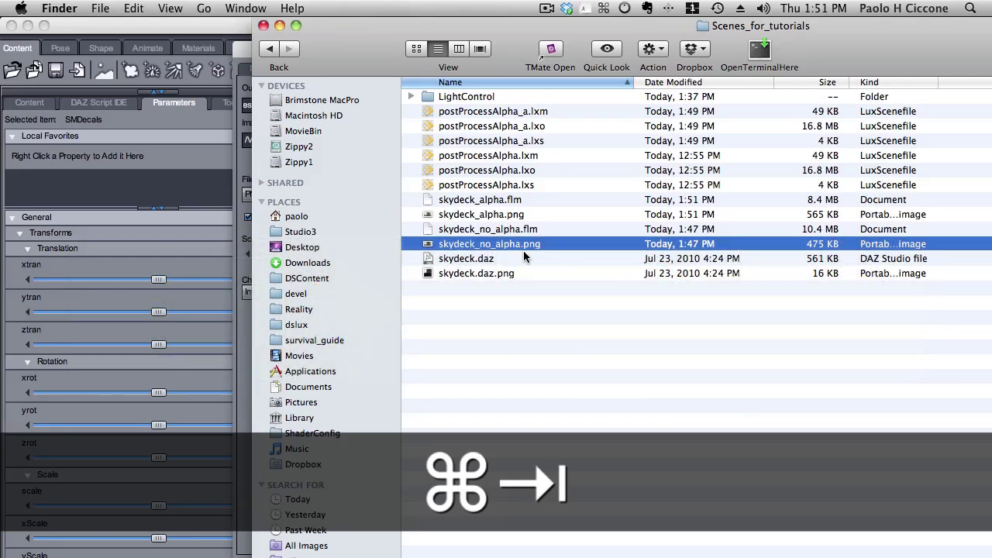
key("space")
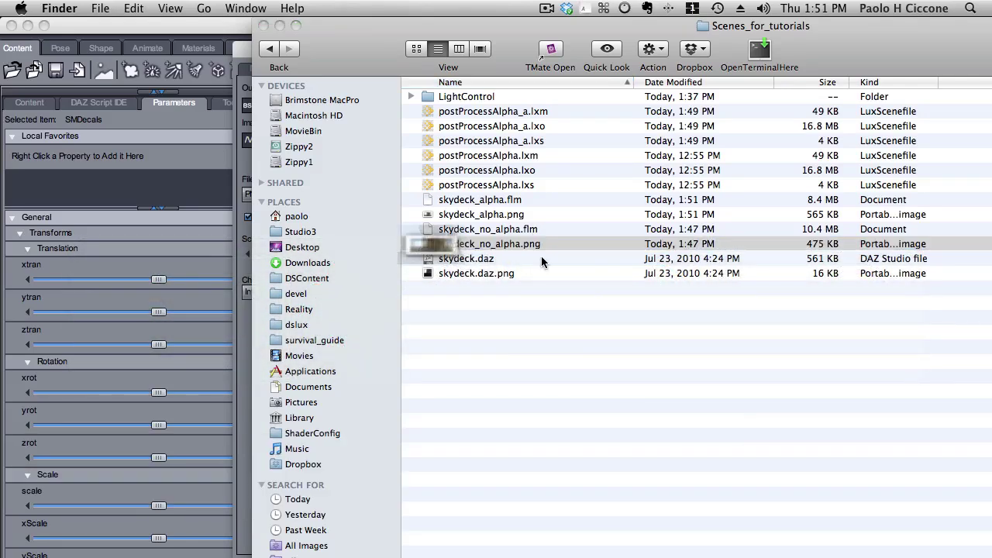
key("space")
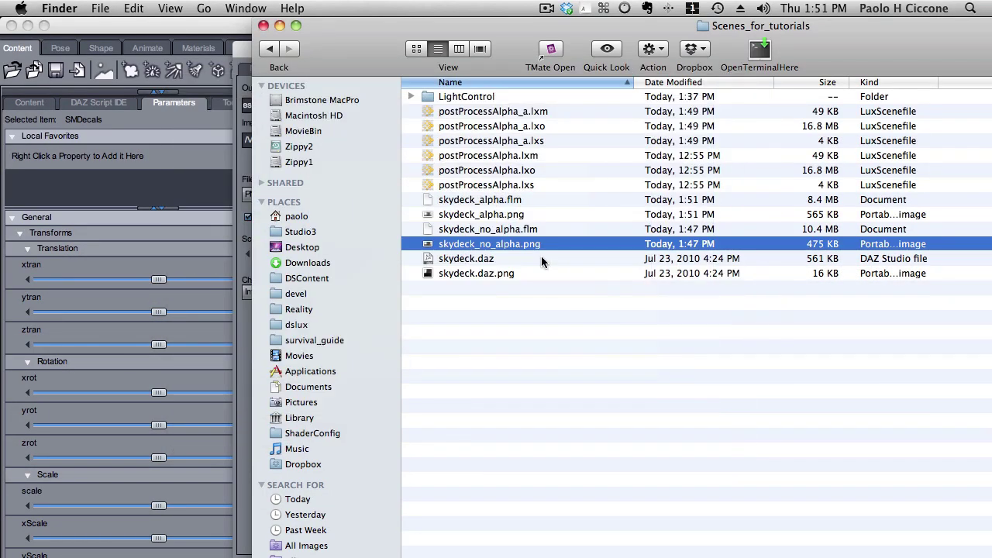
key("Up")
key("Up")
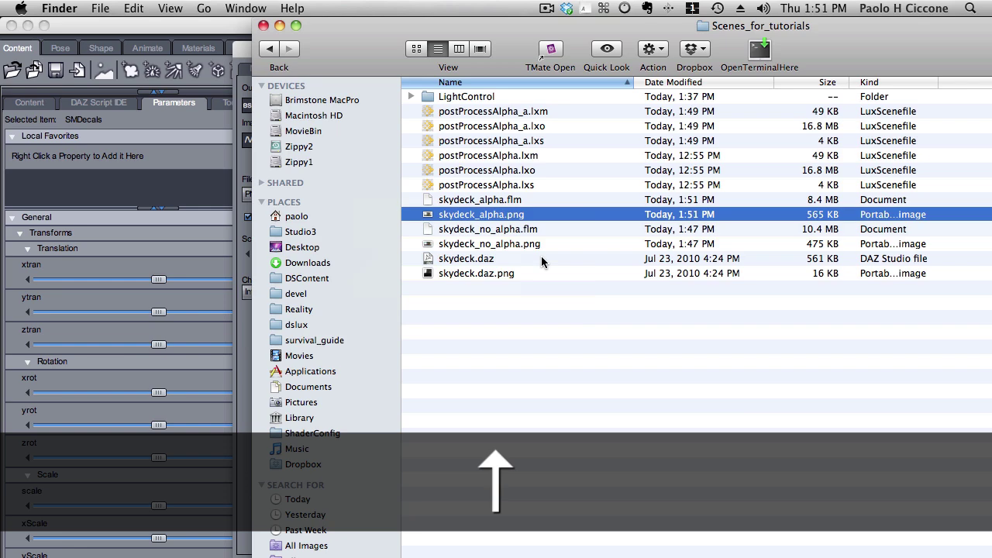
key("space")
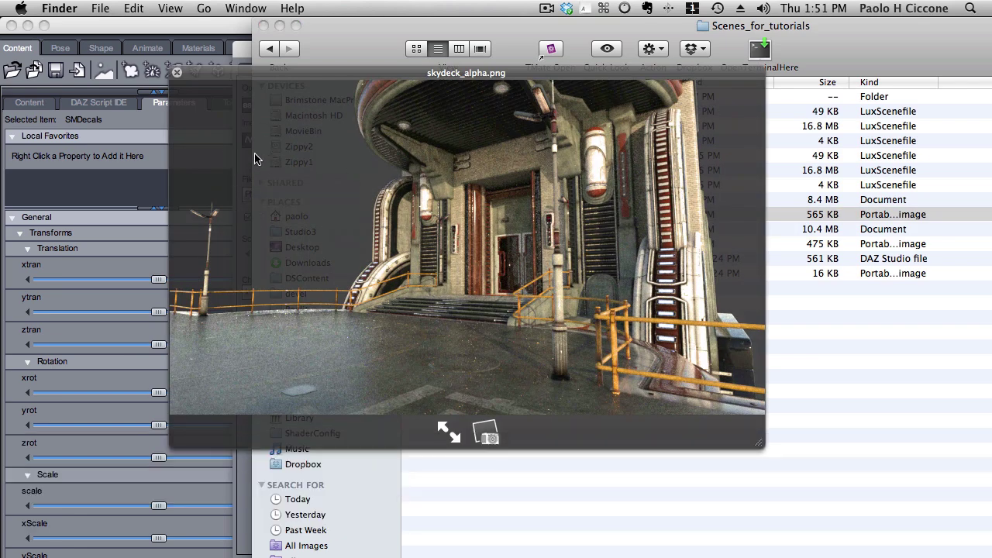
key("space")
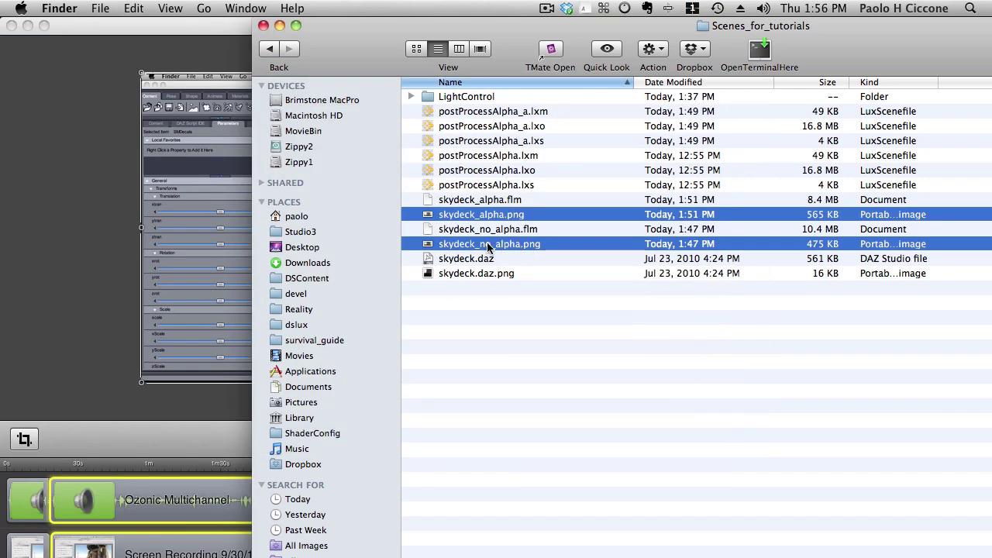
right_click(457, 246)
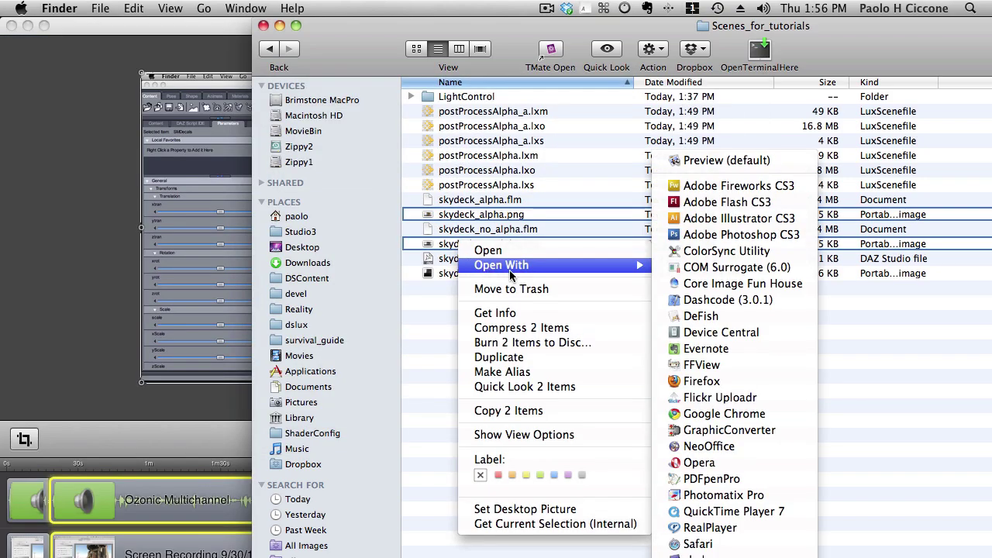
Step: Open both renders in Photoshop CS3 and arrange them with skydeck_alpha.png in front
mouse_move(638, 266)
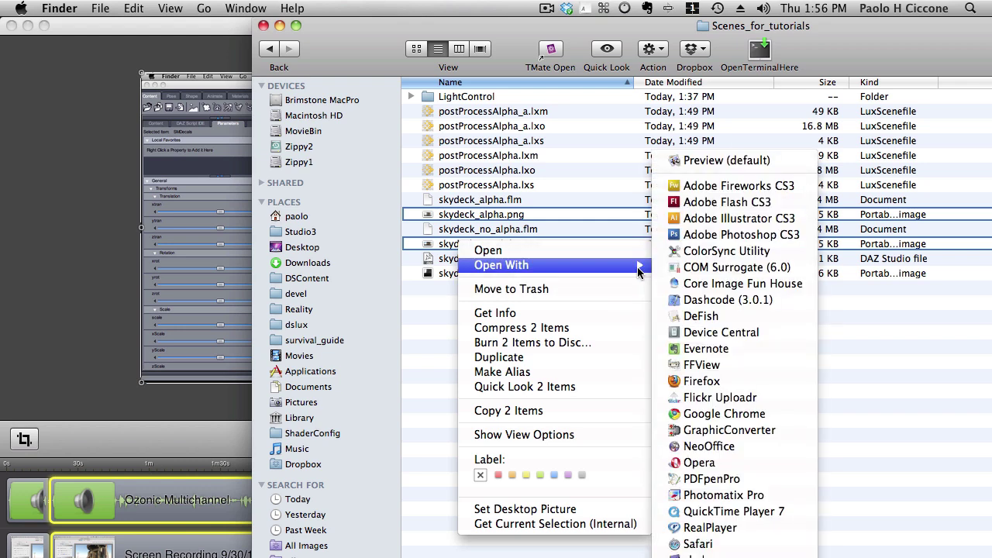
left_click(711, 238)
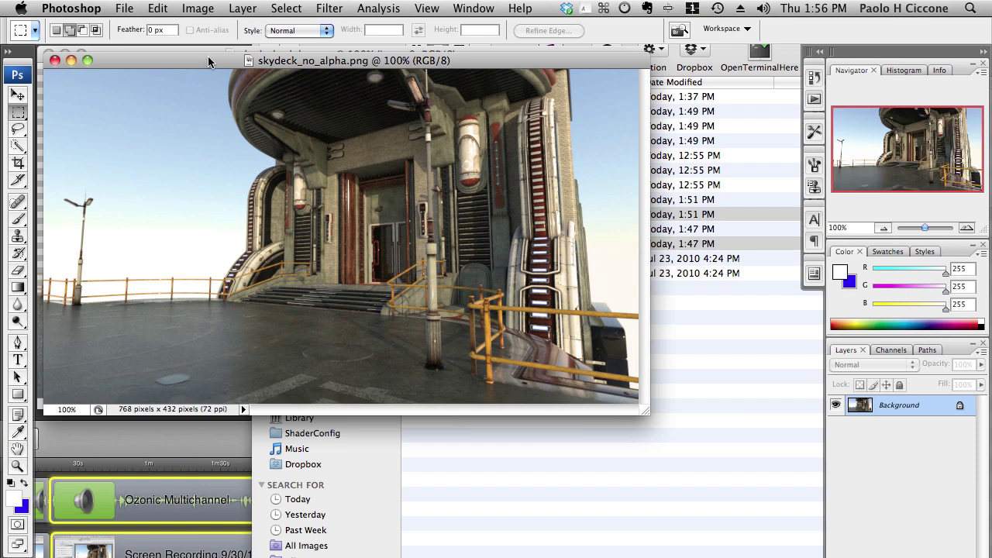
left_click_drag(208, 55, 323, 207)
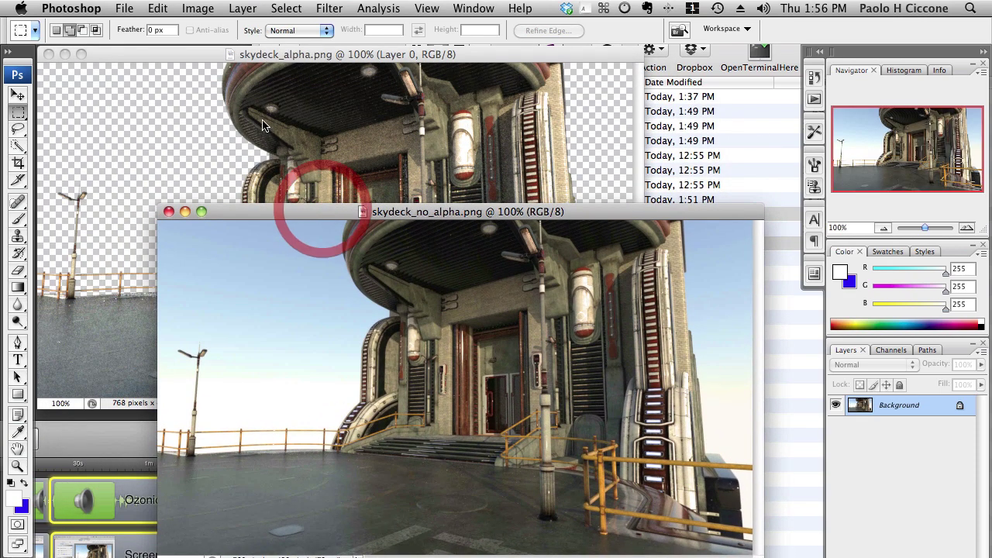
left_click(194, 54)
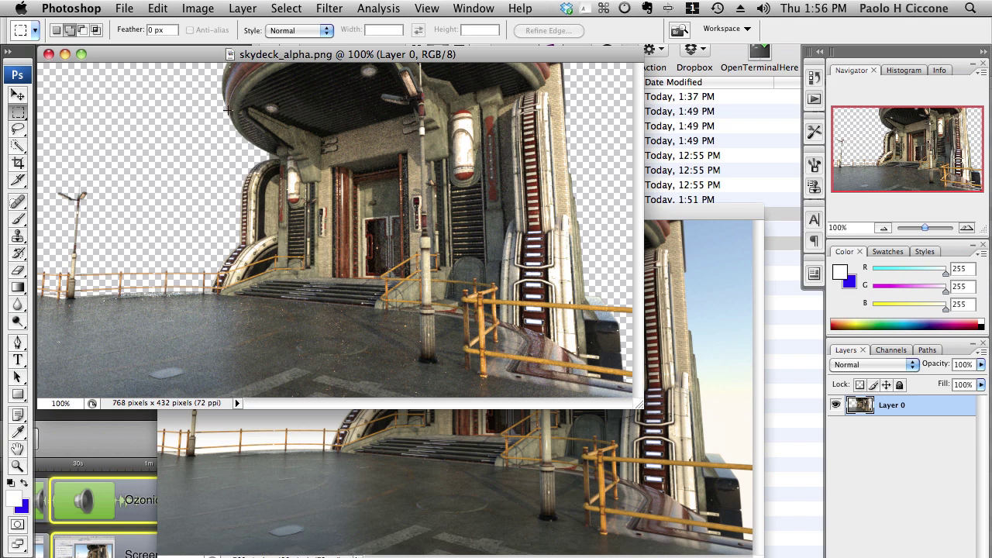
left_click(690, 216)
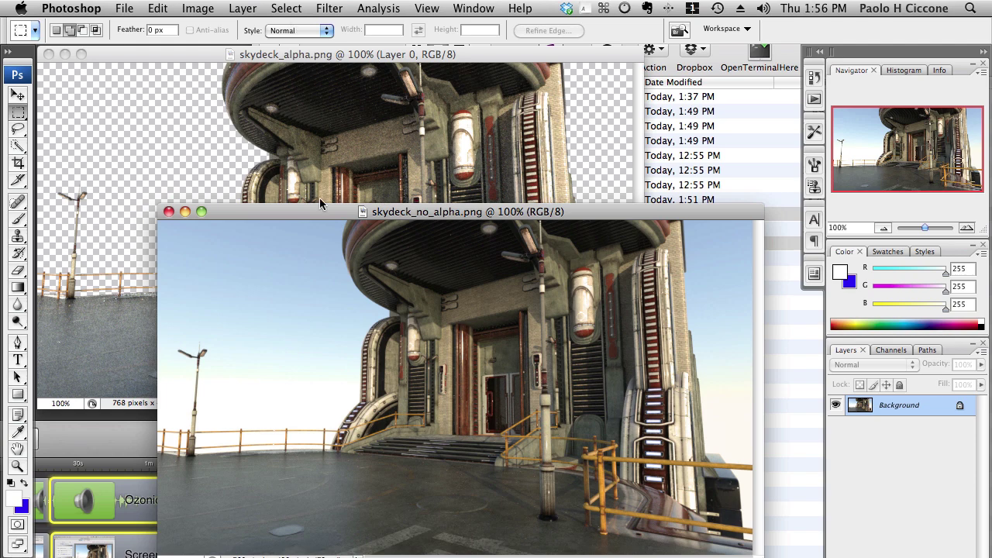
left_click(195, 49)
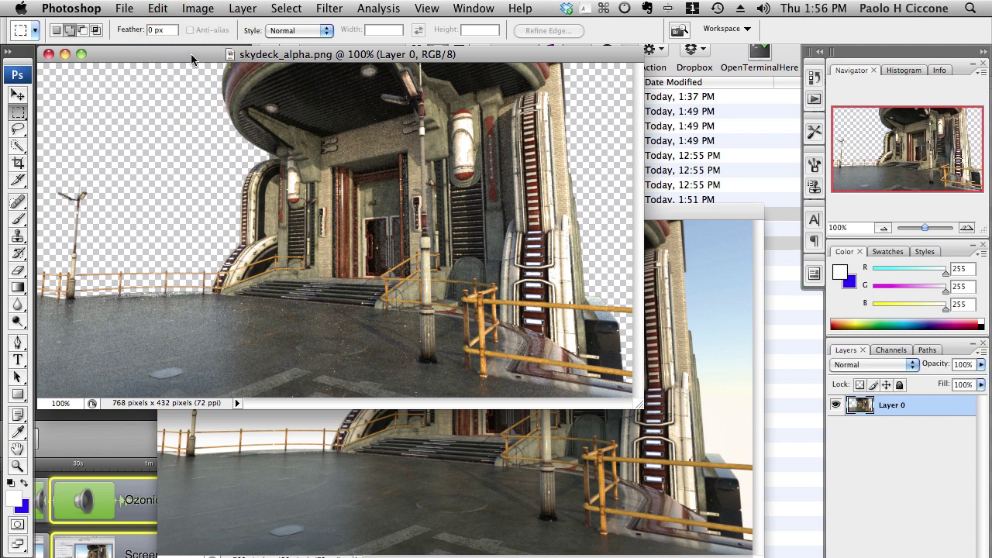
Step: Select Layer 0's pixels via Cmd-click on its thumbnail, then apply Select > Inverse
left_click_drag(192, 59, 196, 58)
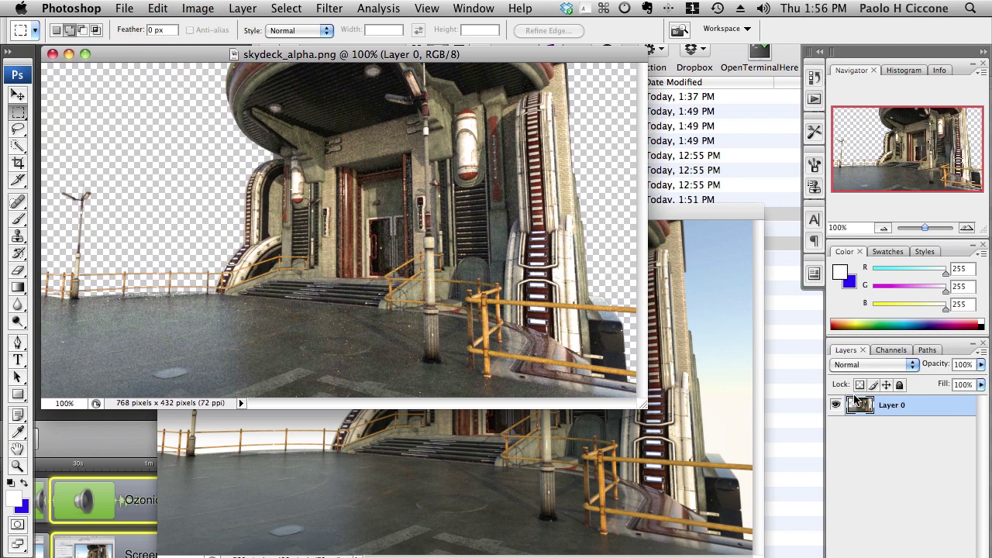
key("super")
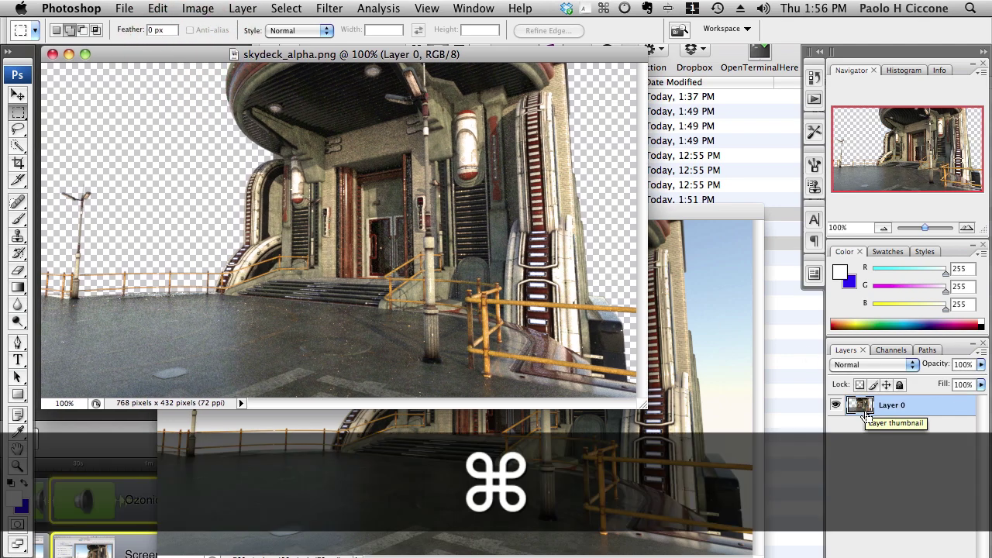
left_click(865, 415, "super")
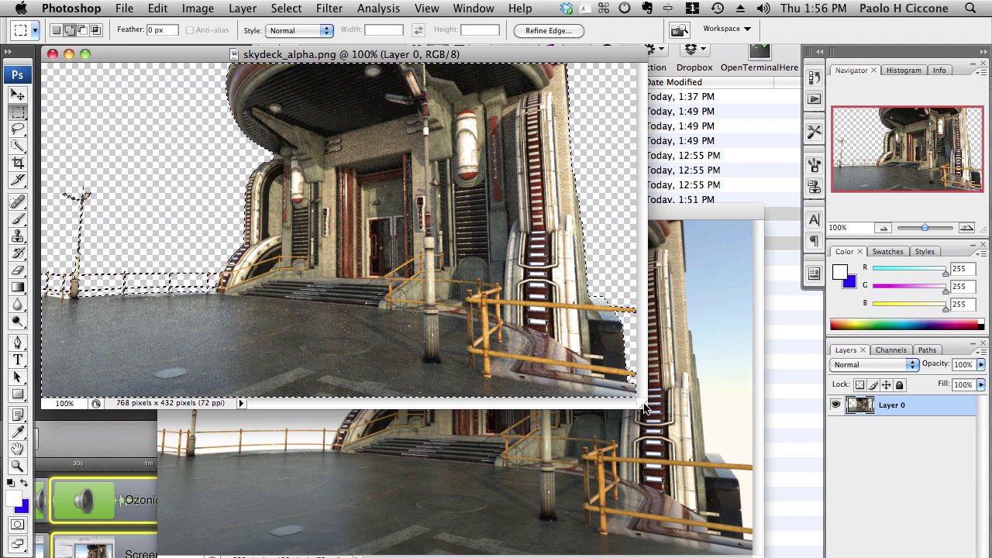
left_click_drag(642, 404, 764, 470)
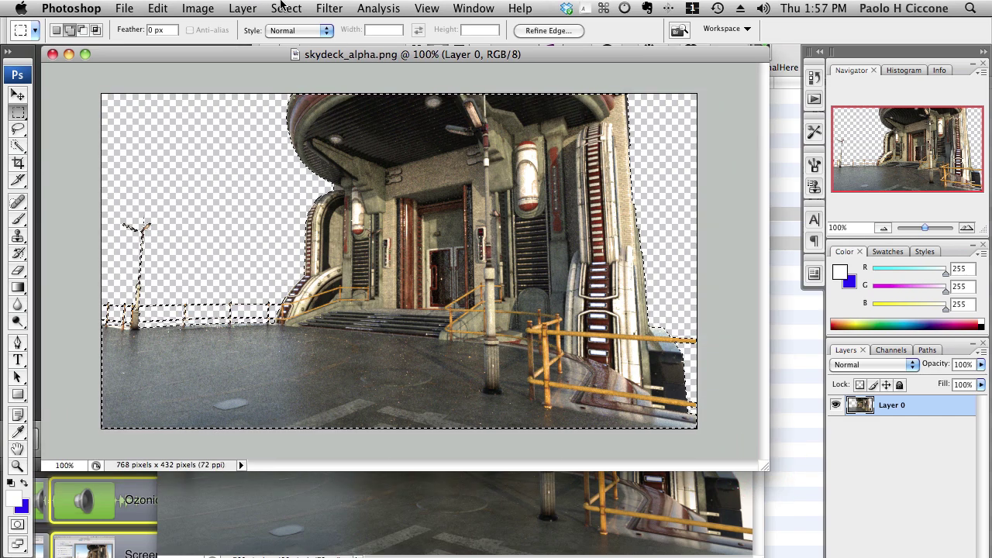
left_click(284, 8)
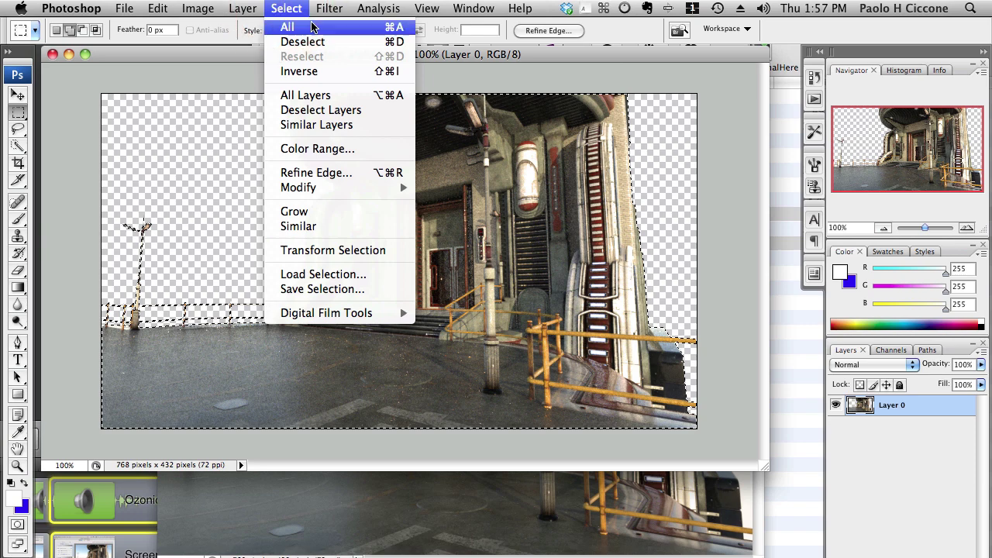
left_click(317, 74)
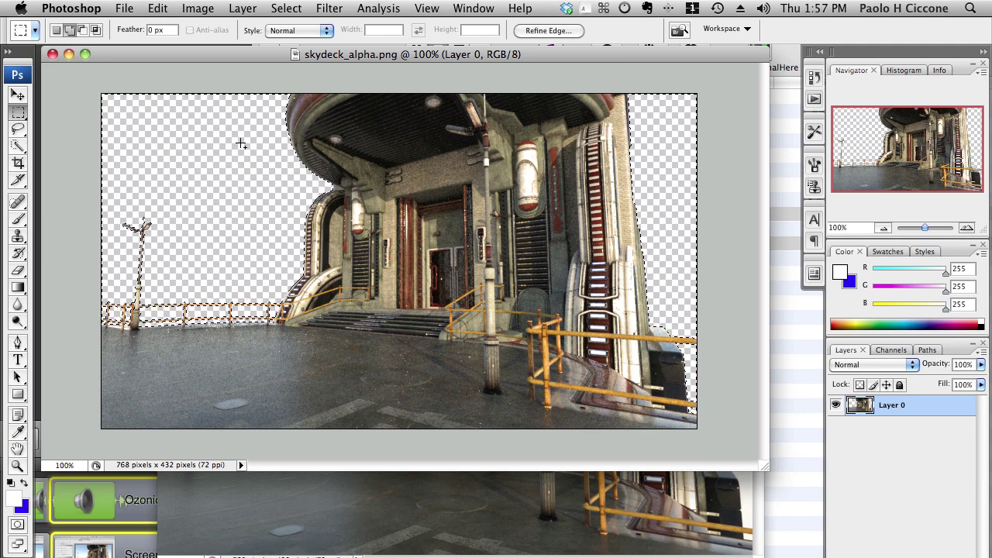
Step: Save the selection as a new channel named 'mask'
left_click(300, 5)
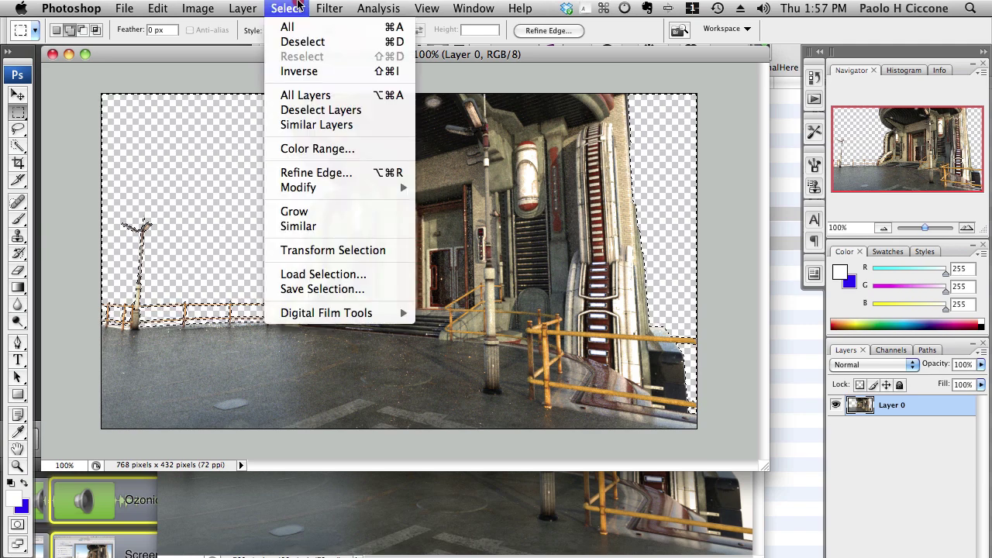
left_click(334, 289)
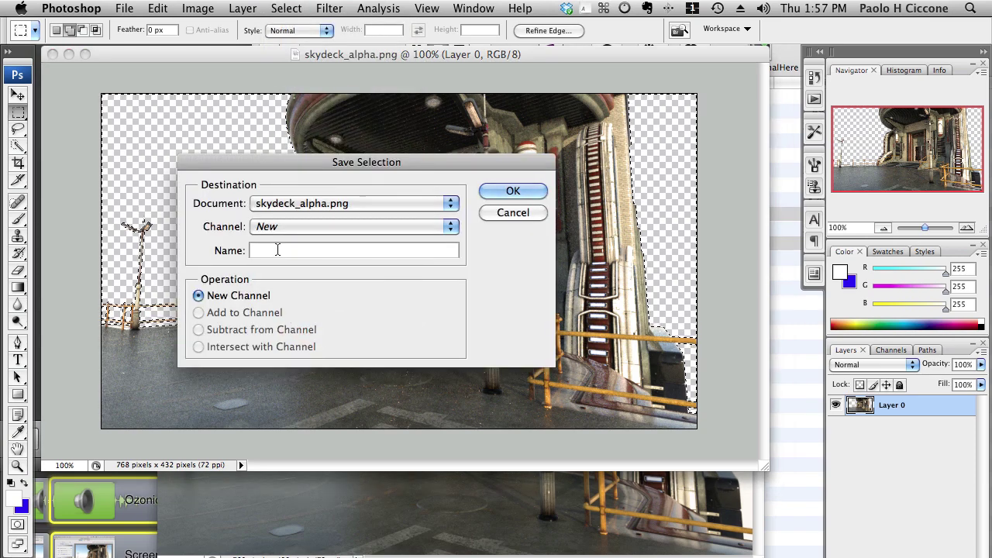
type("mask")
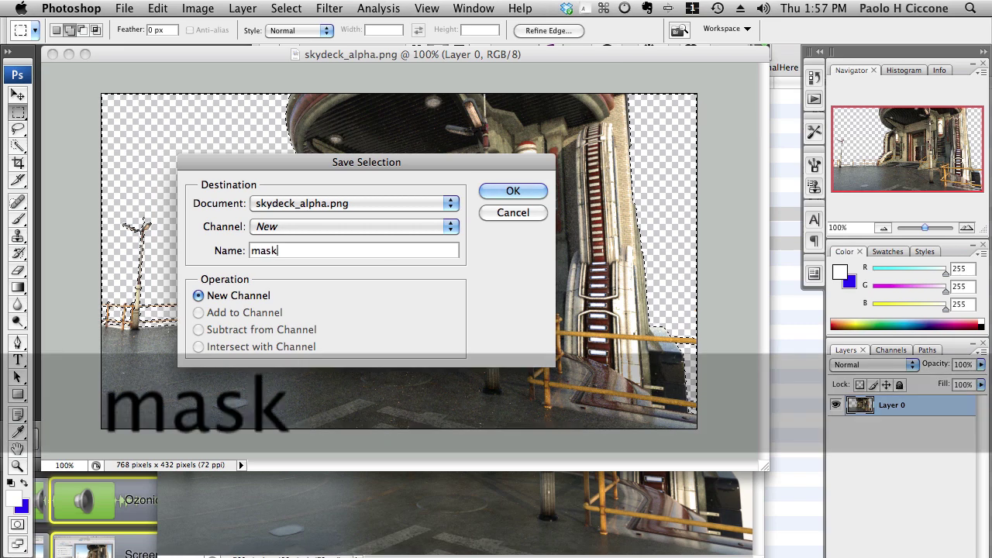
left_click(519, 196)
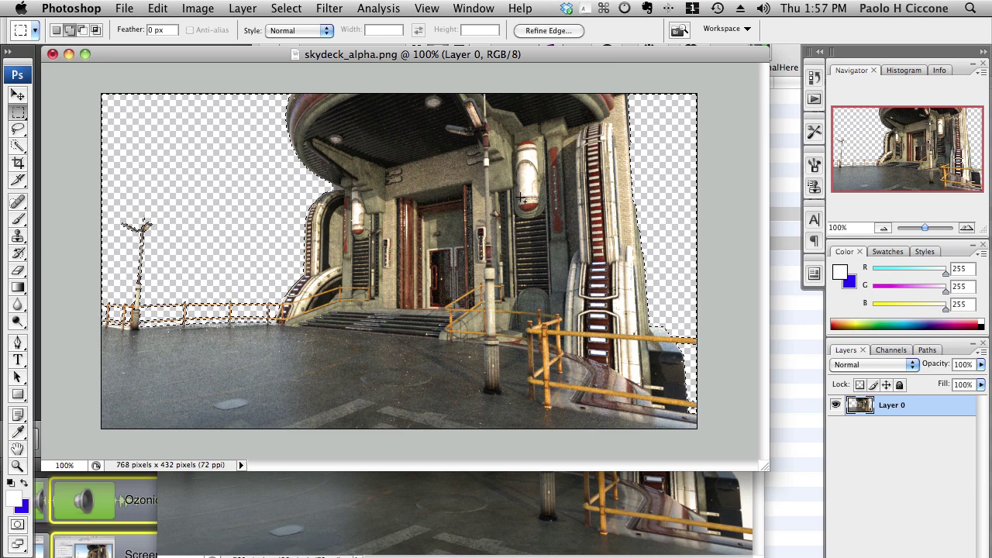
Step: In skydeck_no_alpha.png, convert the locked Background into an editable layer named Layer 0
left_click(570, 532)
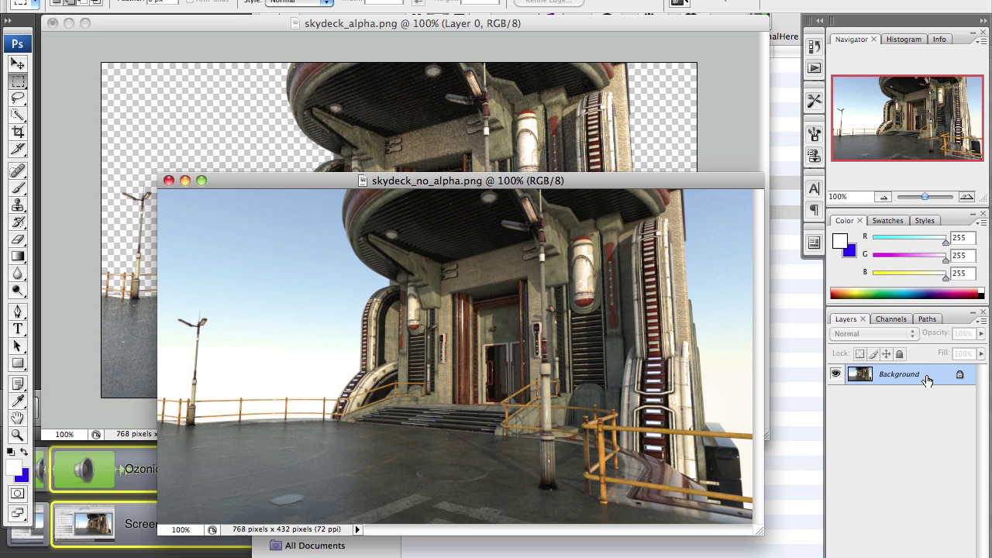
double_click(927, 377)
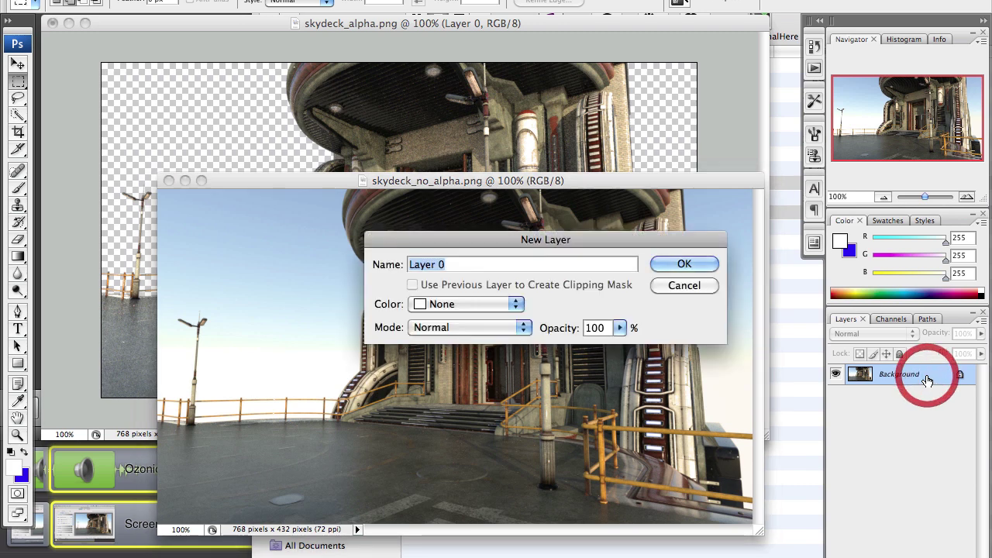
left_click(698, 265)
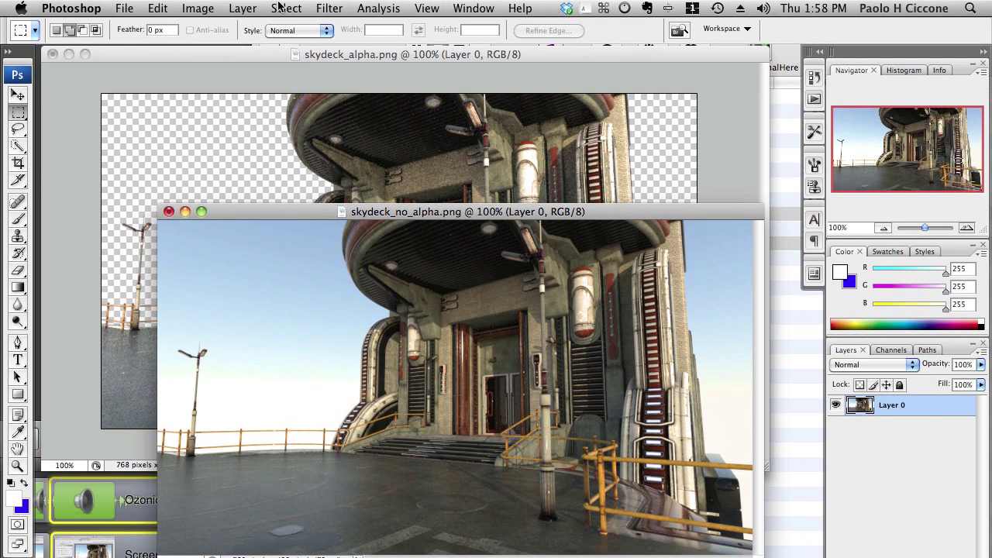
Step: Load a selection from skydeck_alpha.png's mask channel onto the render
left_click(283, 8)
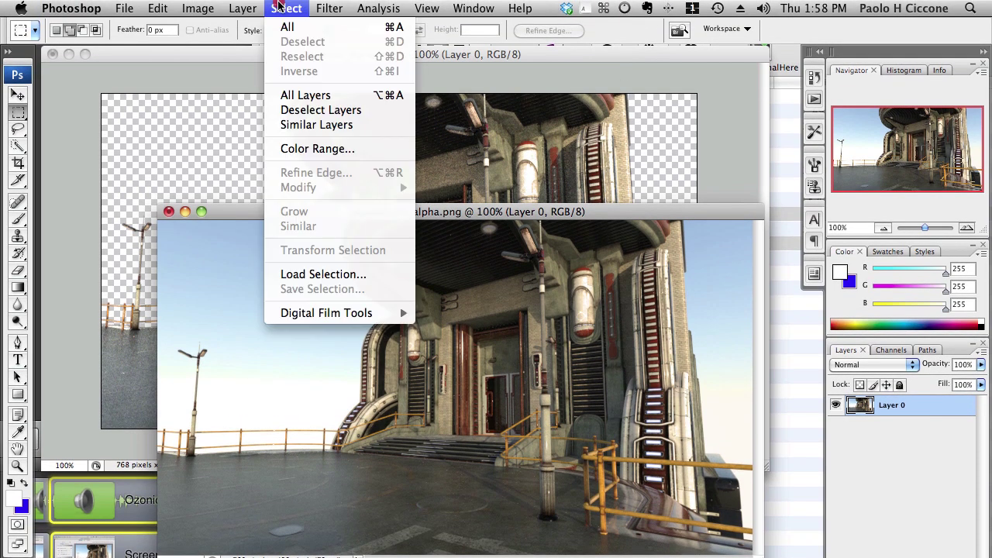
left_click(330, 274)
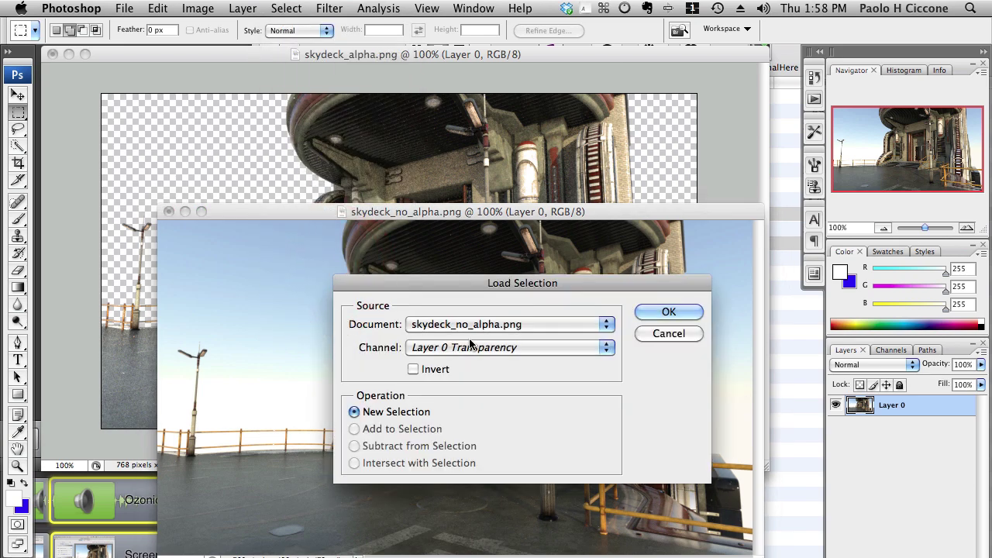
left_click(467, 325)
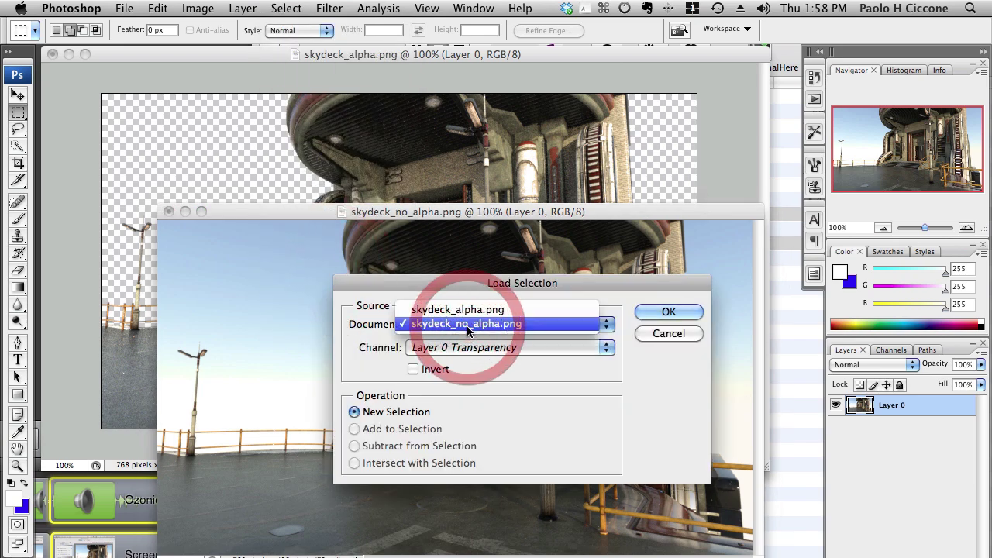
left_click(509, 310)
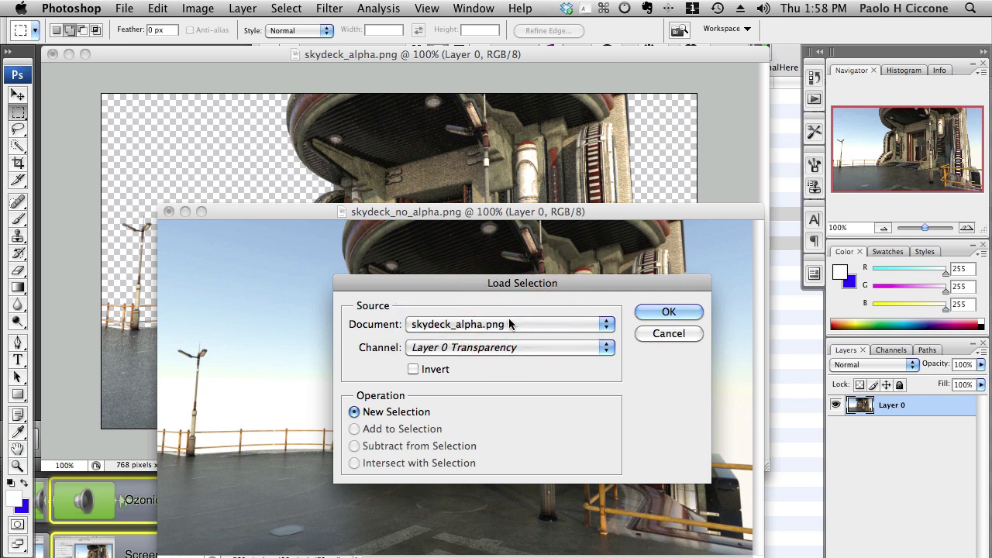
left_click(520, 349)
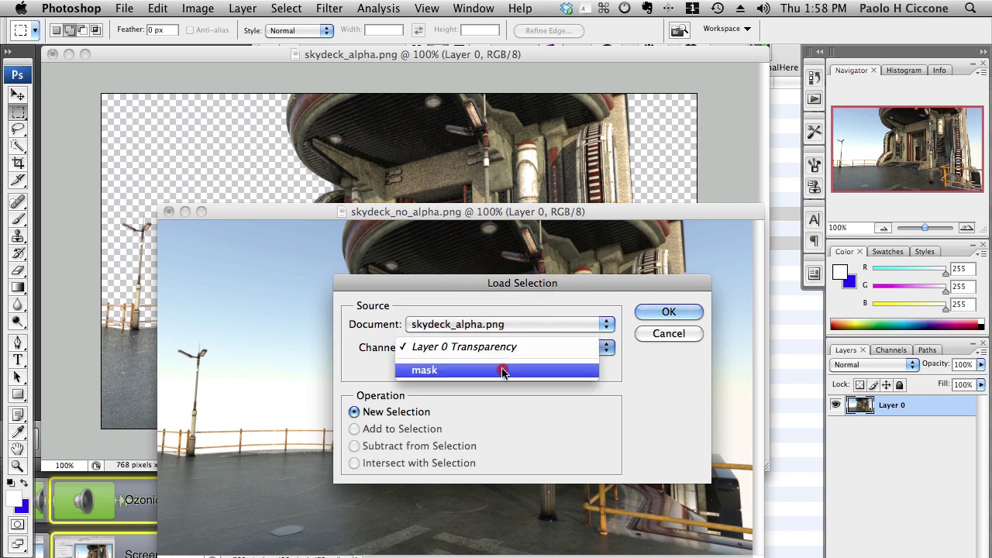
left_click(501, 370)
left_click(670, 311)
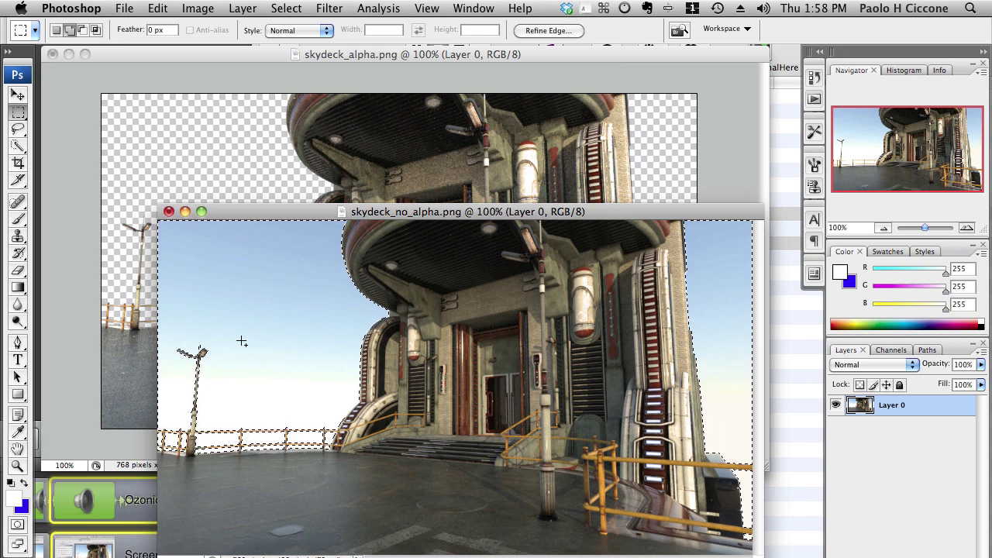
Step: Delete the selected sky to transparency, then deselect Layer 0 and drop the selection
key("Delete")
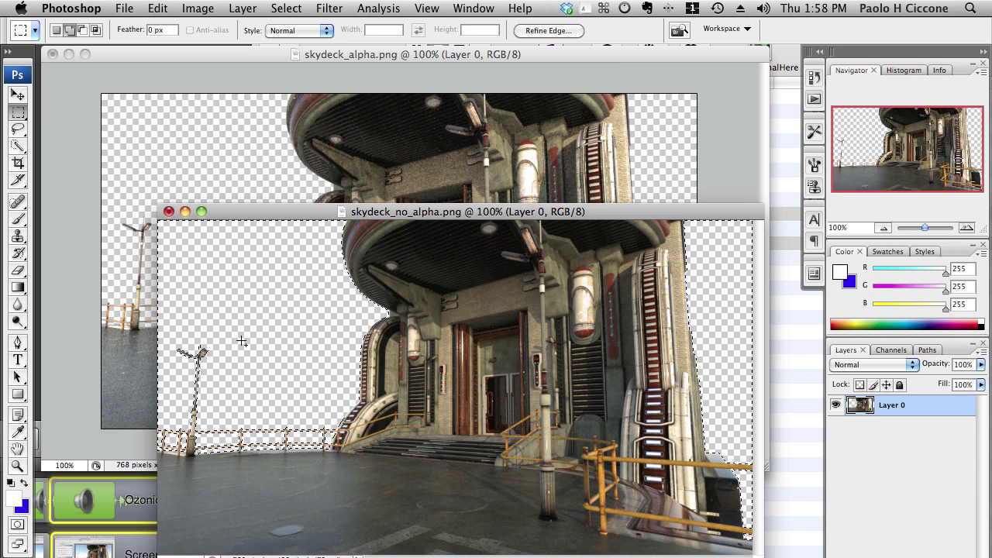
key("super")
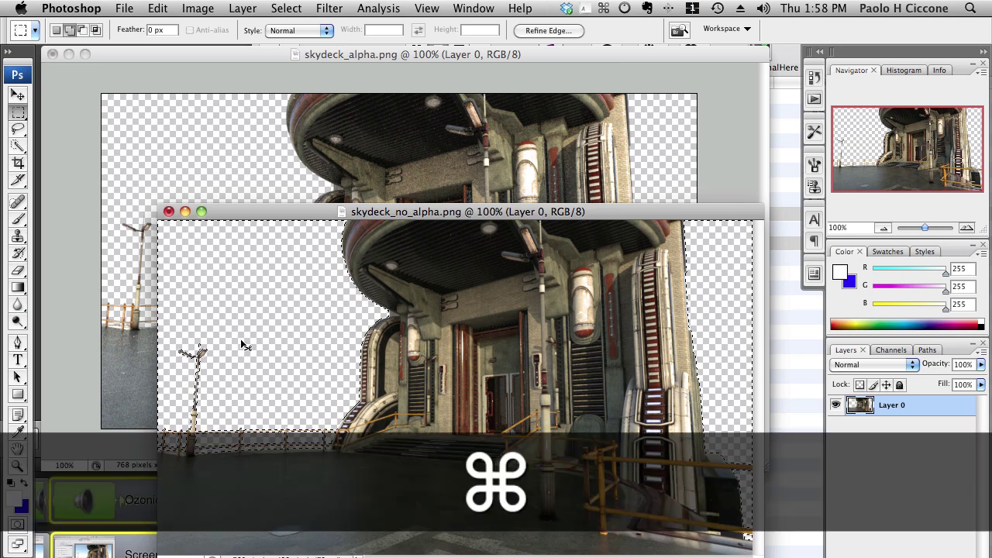
left_click(273, 7)
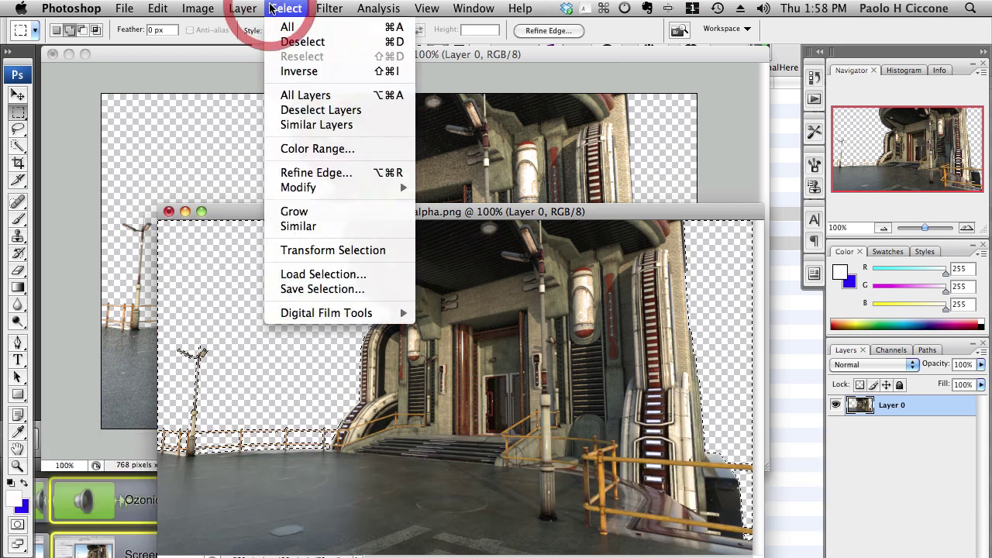
left_click(333, 113)
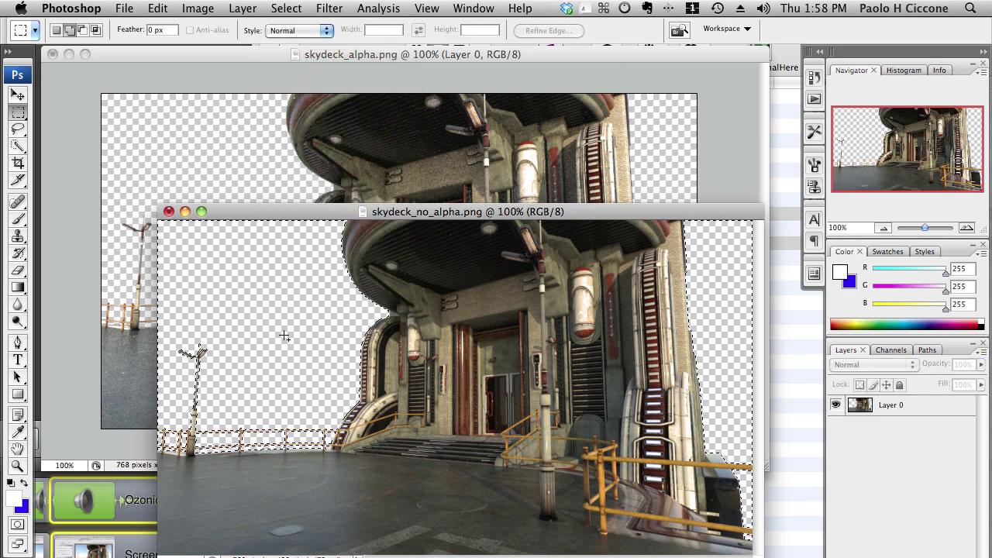
key("super+d")
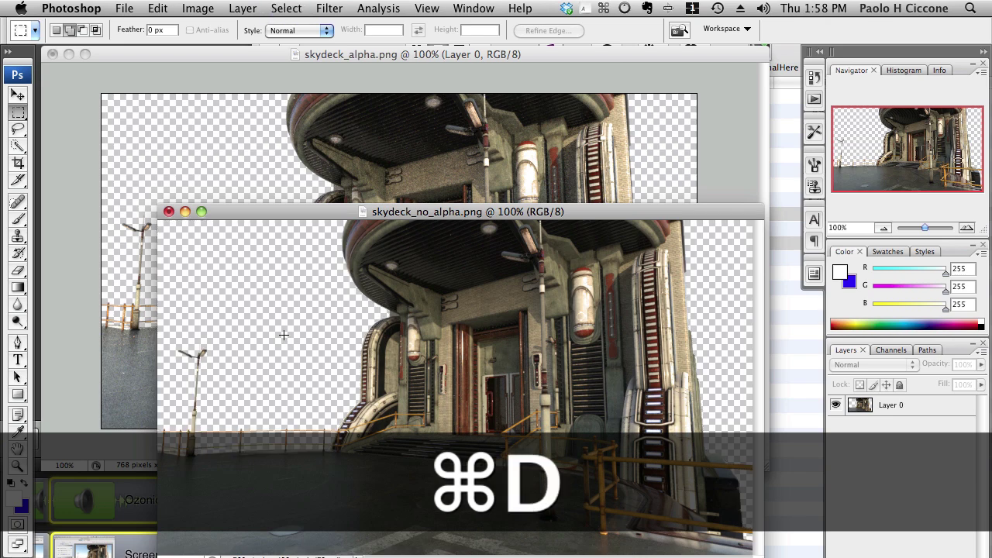
Step: Open sky_photo6.jpg from recent files and adjust its document window
left_click(124, 11)
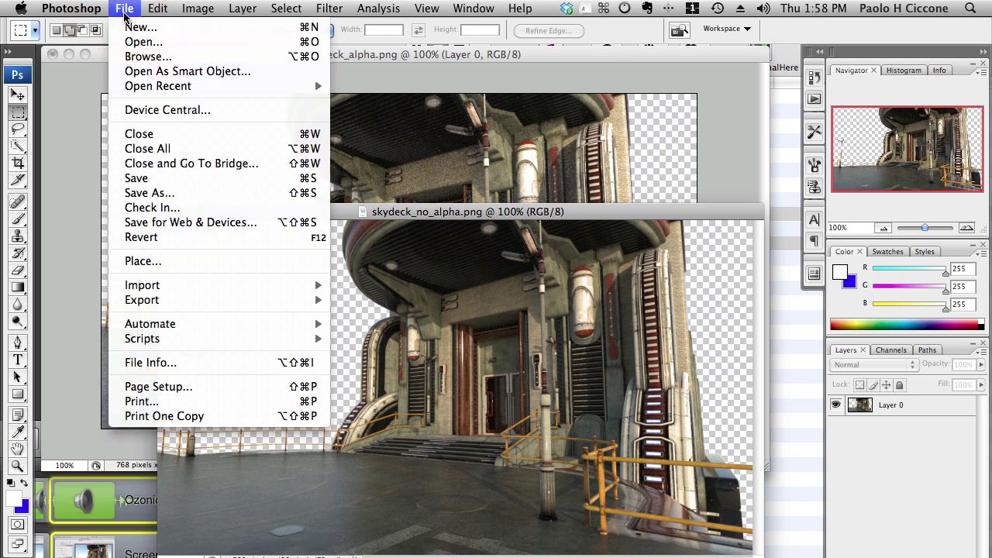
mouse_move(195, 91)
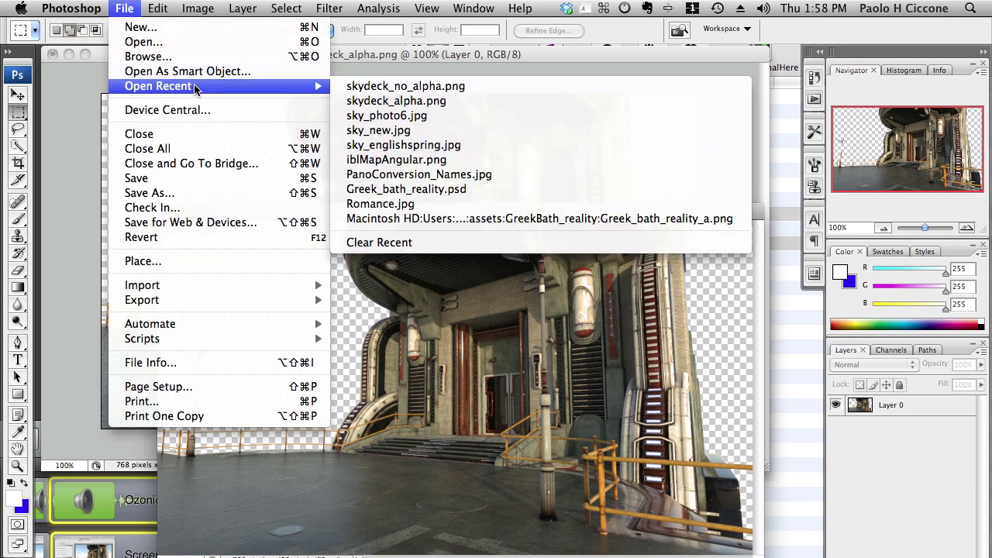
left_click(429, 117)
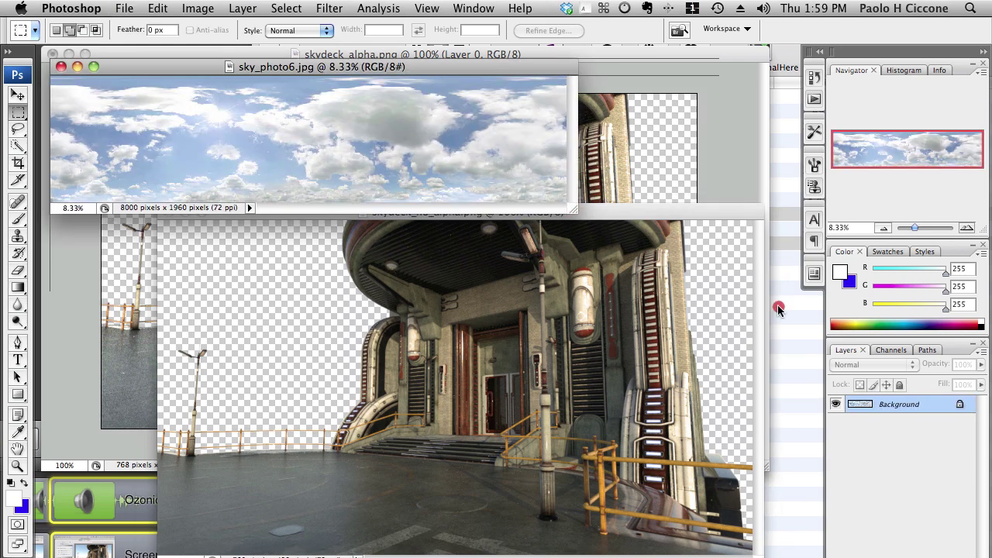
left_click(845, 344)
left_click_drag(845, 343, 844, 345)
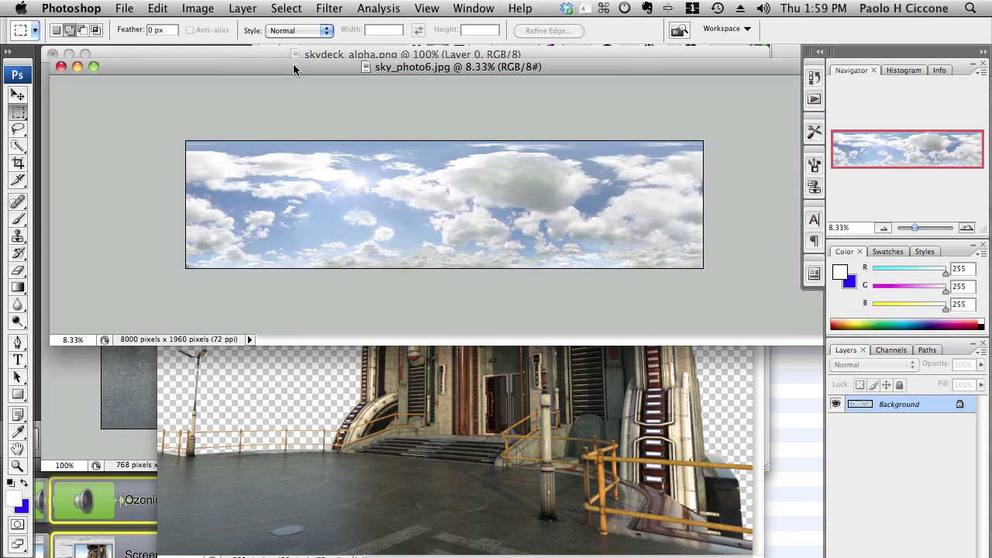
left_click_drag(293, 68, 281, 65)
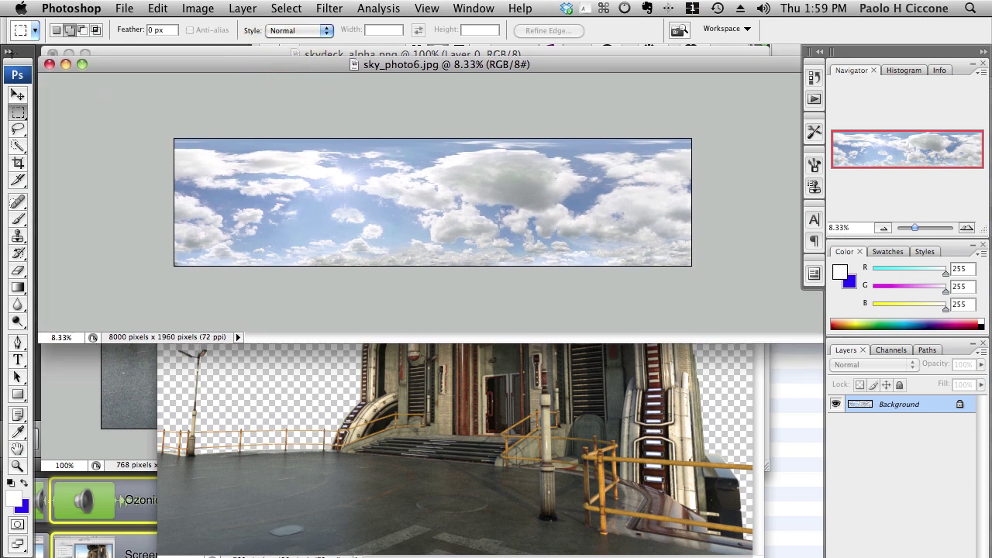
Step: Drag the sky photo into skydeck_no_alpha.png as Layer 1 below Layer 0, then position the clouds
left_click(18, 94)
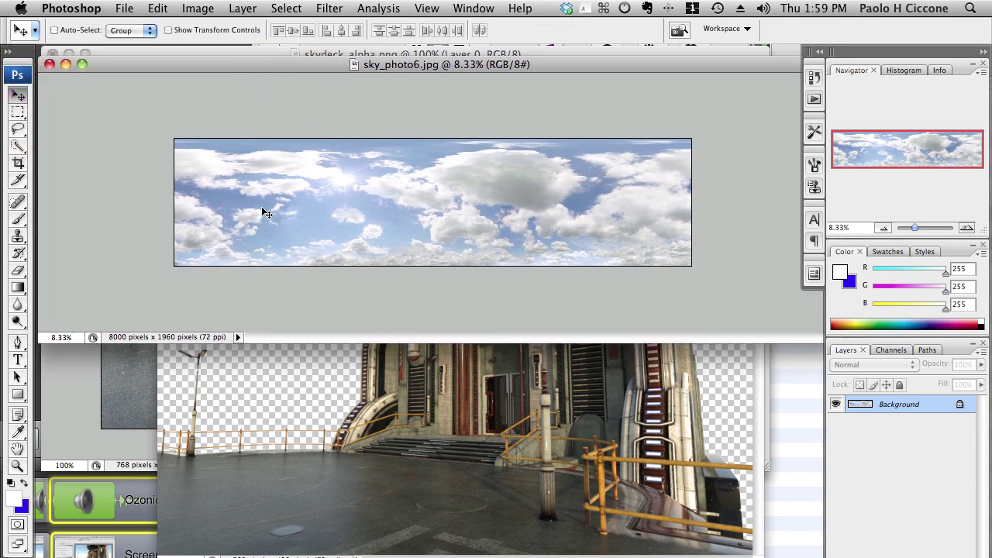
left_click_drag(262, 206, 289, 402)
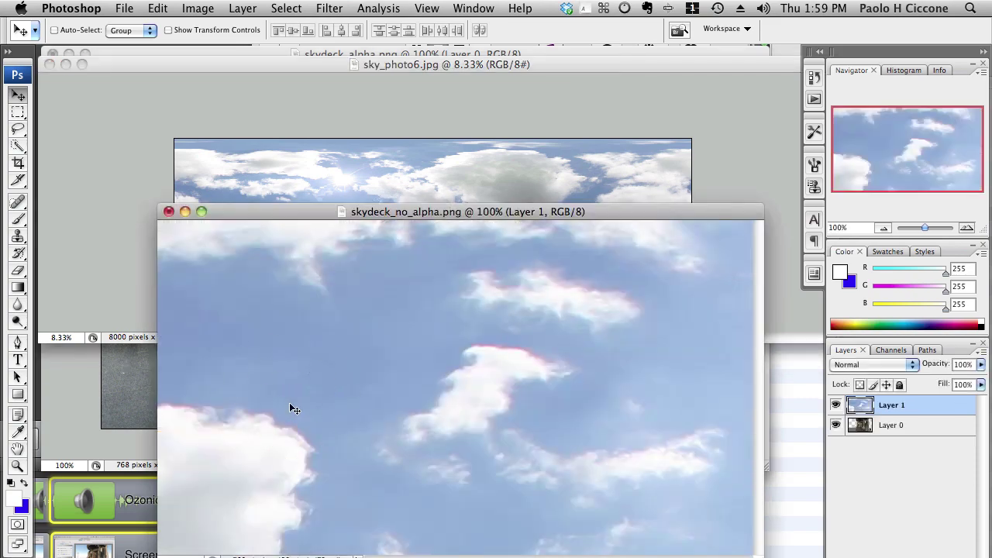
left_click_drag(929, 408, 921, 439)
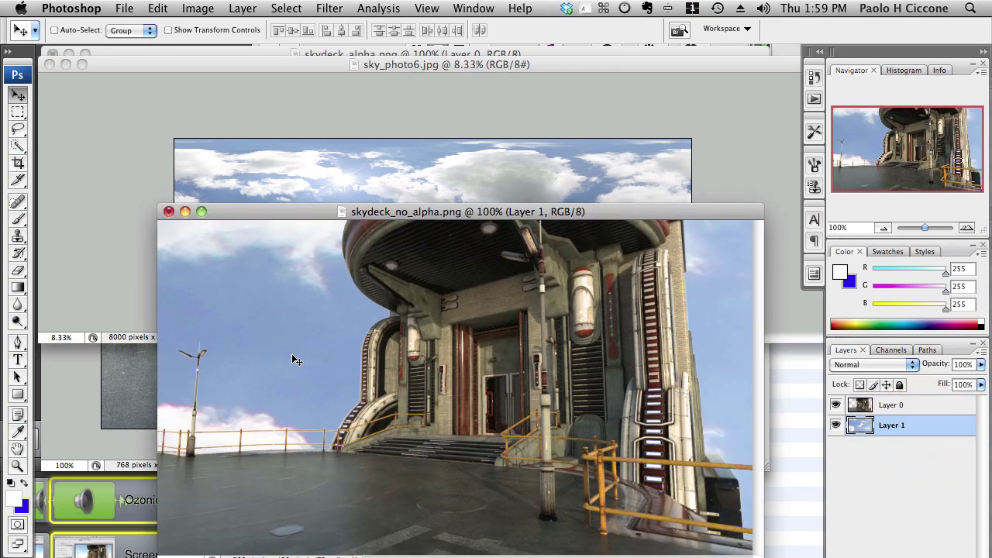
left_click_drag(292, 353, 165, 326)
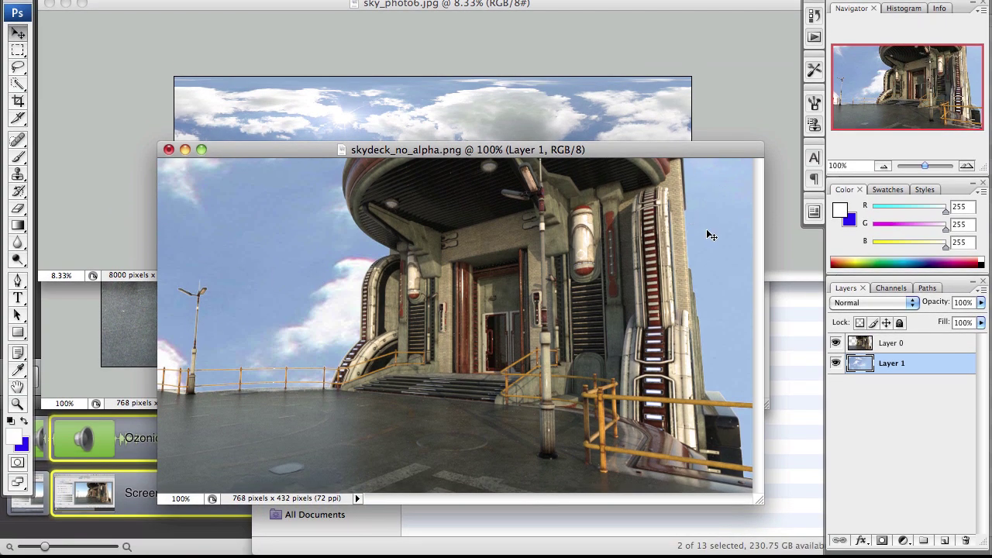
left_click_drag(708, 295, 595, 297)
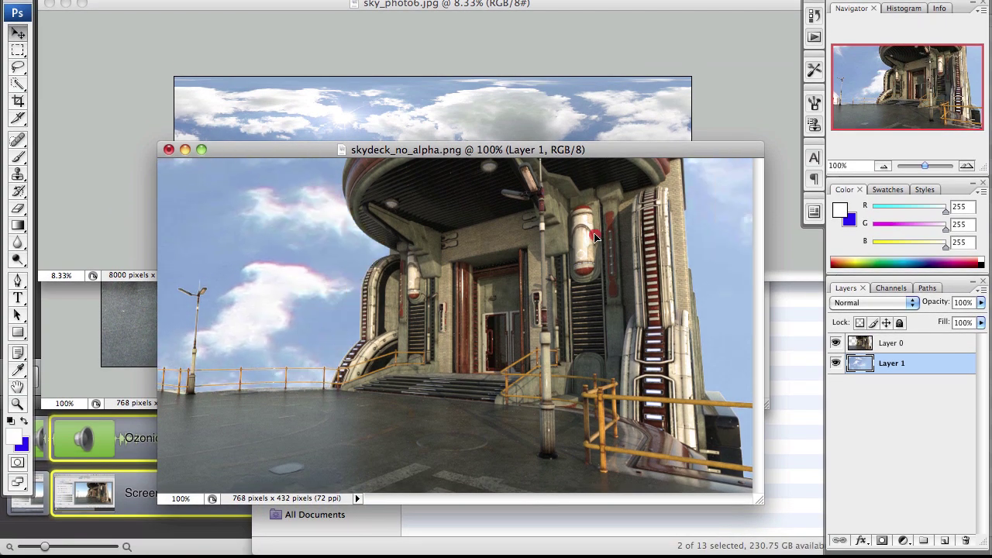
left_click_drag(595, 237, 321, 222)
left_click_drag(300, 288, 321, 268)
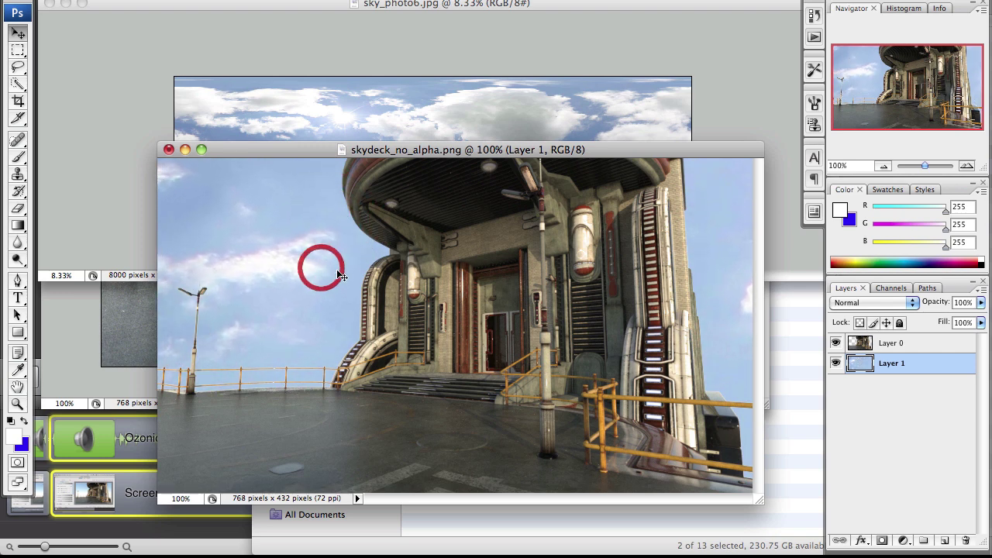
left_click_drag(320, 148, 310, 97)
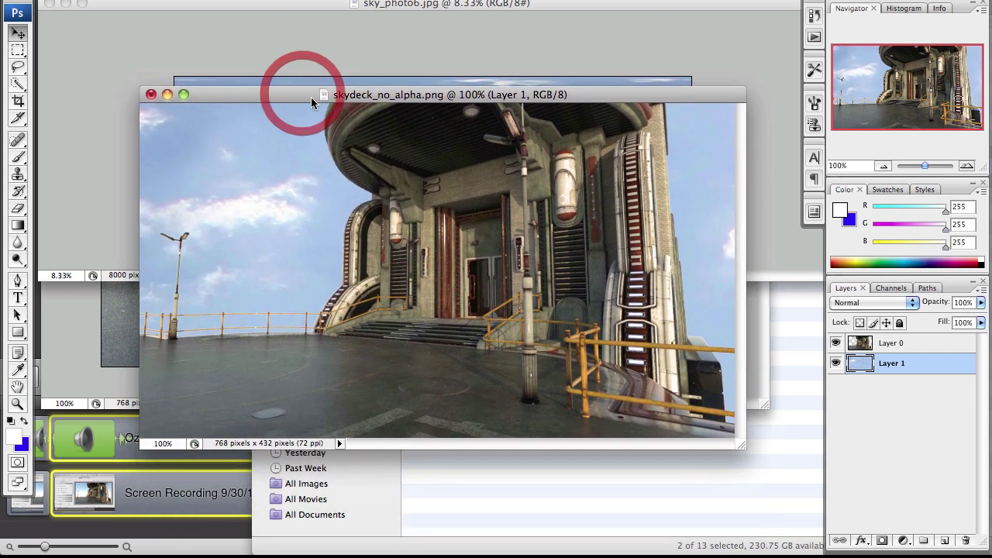